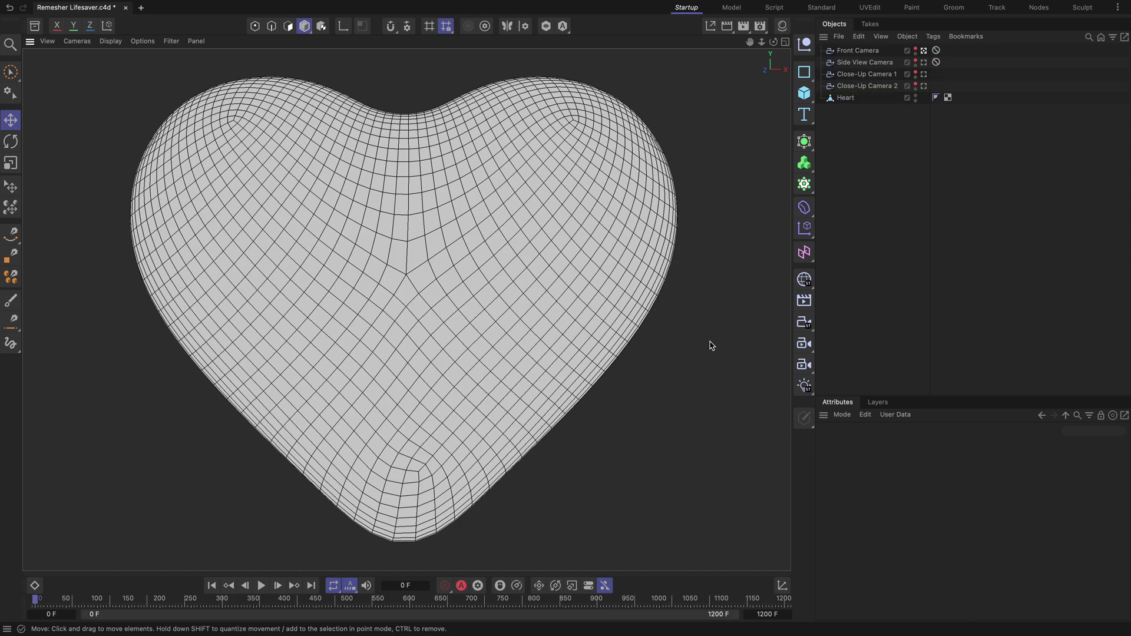
Put the Heart in a Voronoi Fracture and delete its default Point Generator source
click(846, 97)
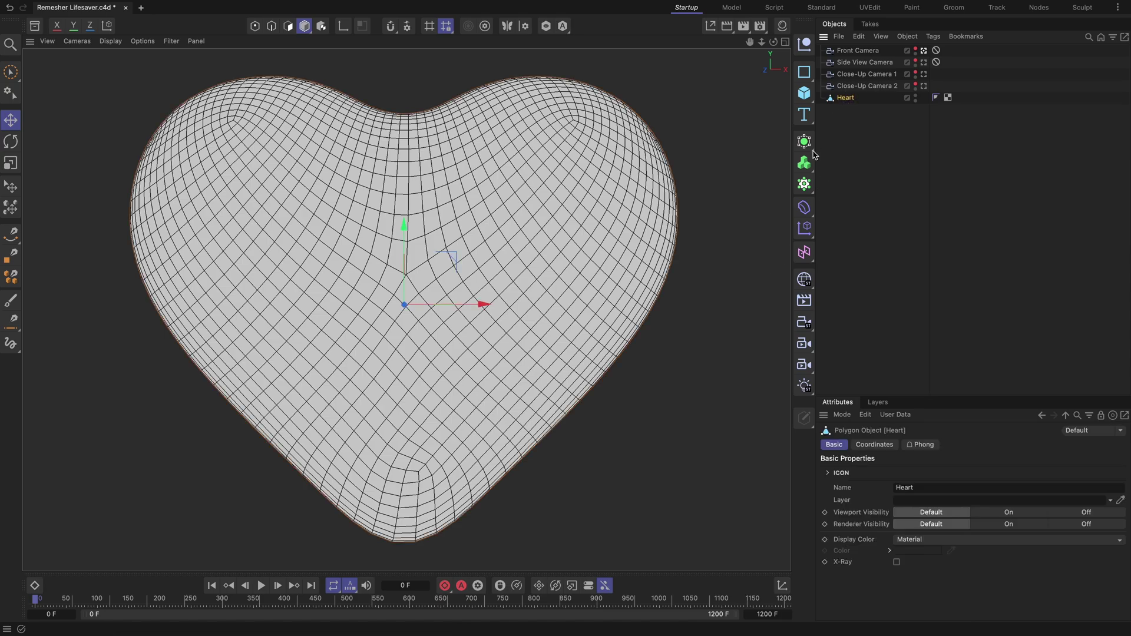
click(805, 184)
click(855, 267)
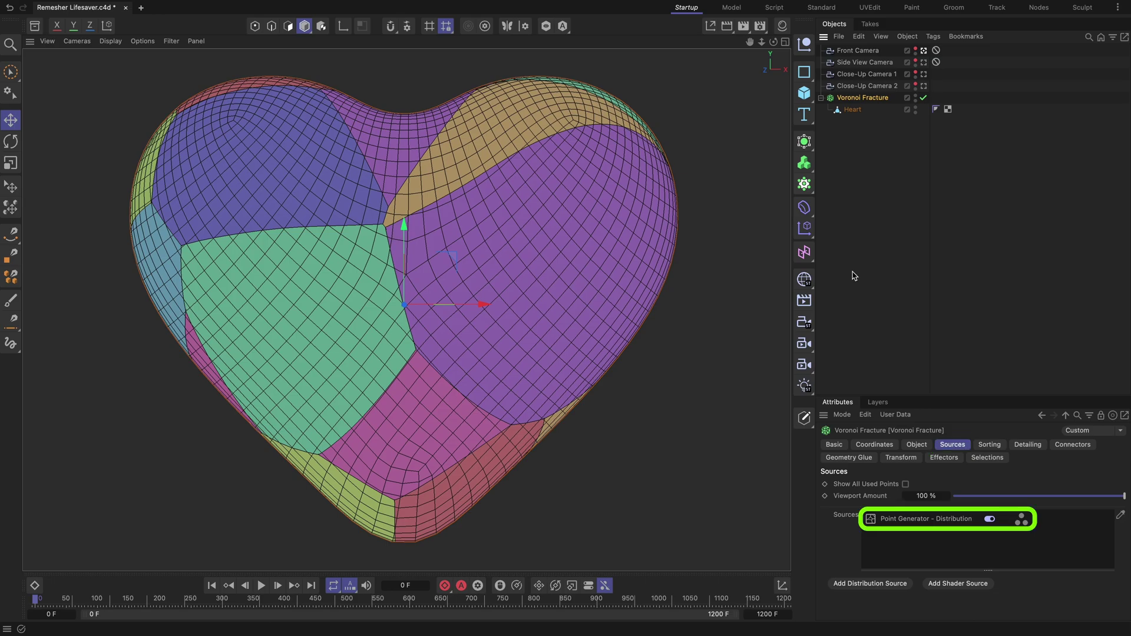
click(899, 515)
key(Delete)
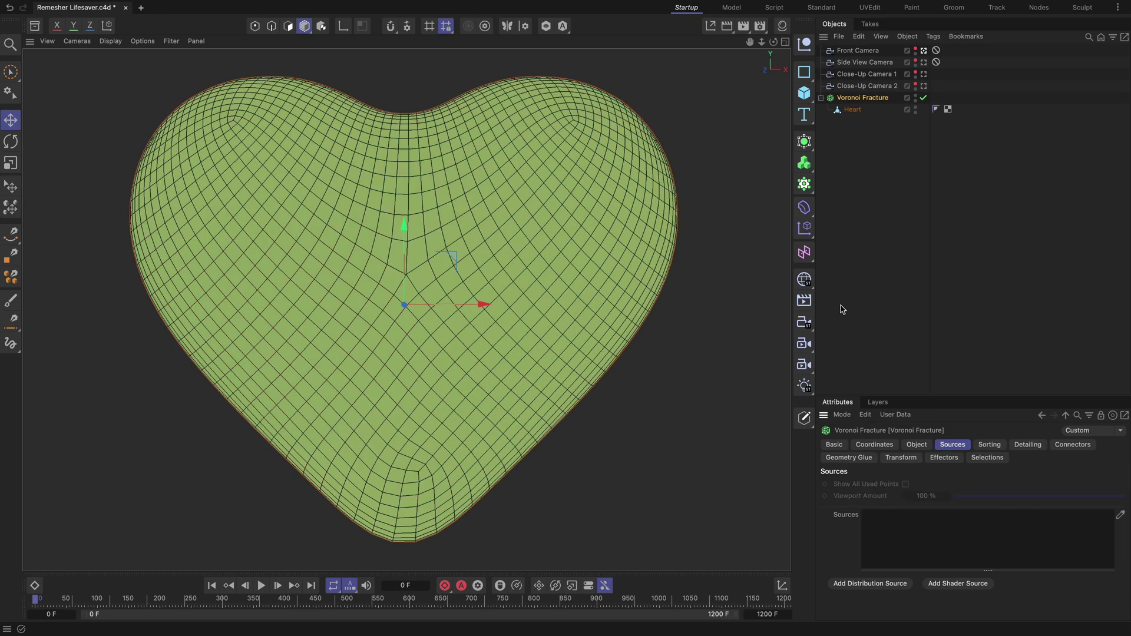
Add a Matrix grid with count 5 × 5 × 1, Endpoint mode and size 158 × 158 × 0 cm
click(804, 184)
click(848, 222)
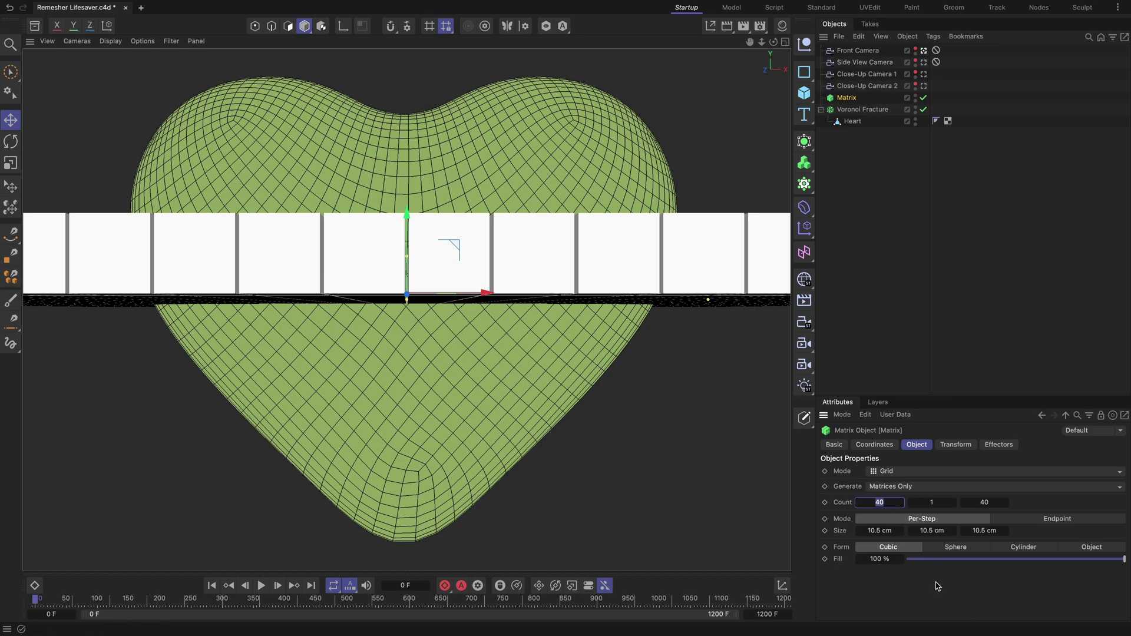
text(5)
key(Tab)
text(5)
key(Tab)
text(1)
click(1057, 518)
click(884, 530)
text(158)
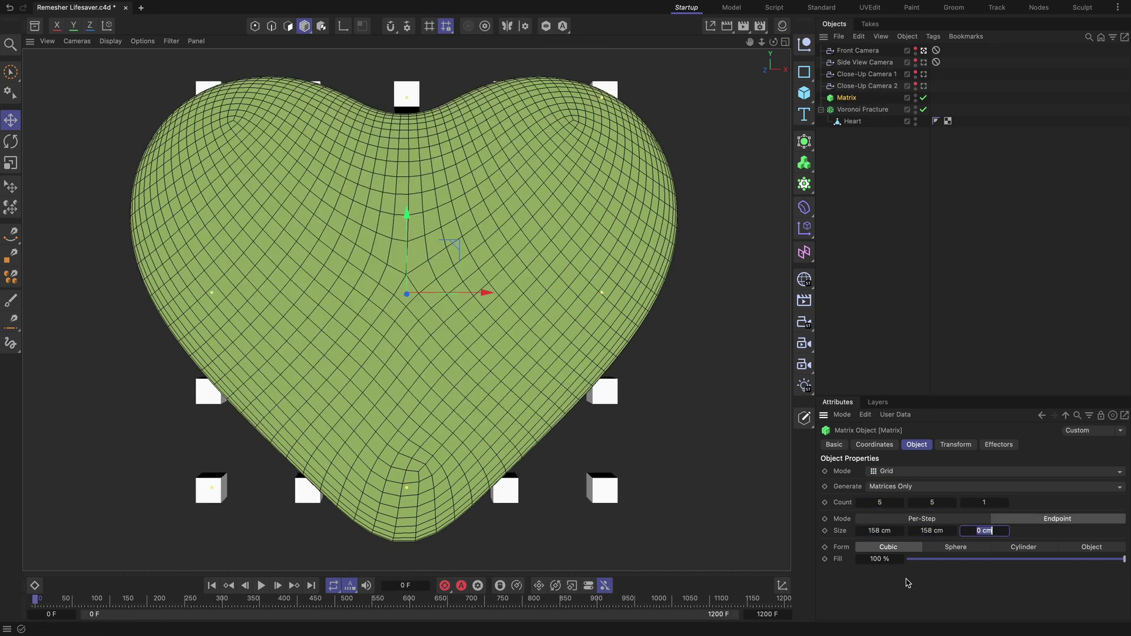
Assign the Matrix as the Voronoi Fracture's source and convert the fracture with Current State to Object
click(862, 109)
drag(846, 97, 916, 529)
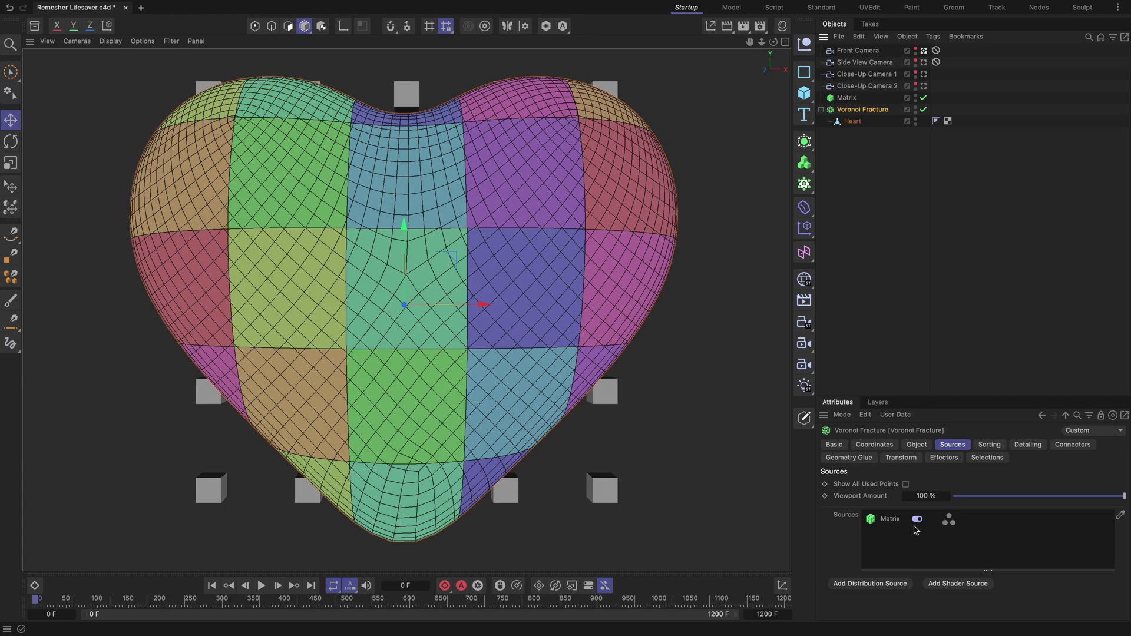
right_click(861, 112)
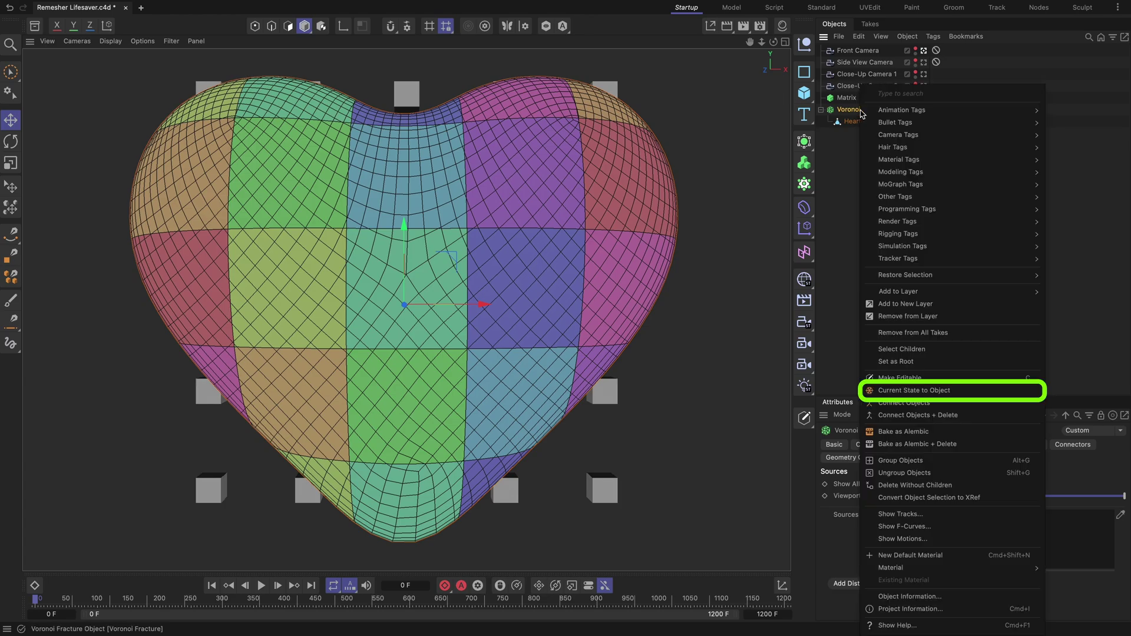
click(919, 391)
Group the Matrix and the original Voronoi Fracture under a null named Master
shift+click(847, 98)
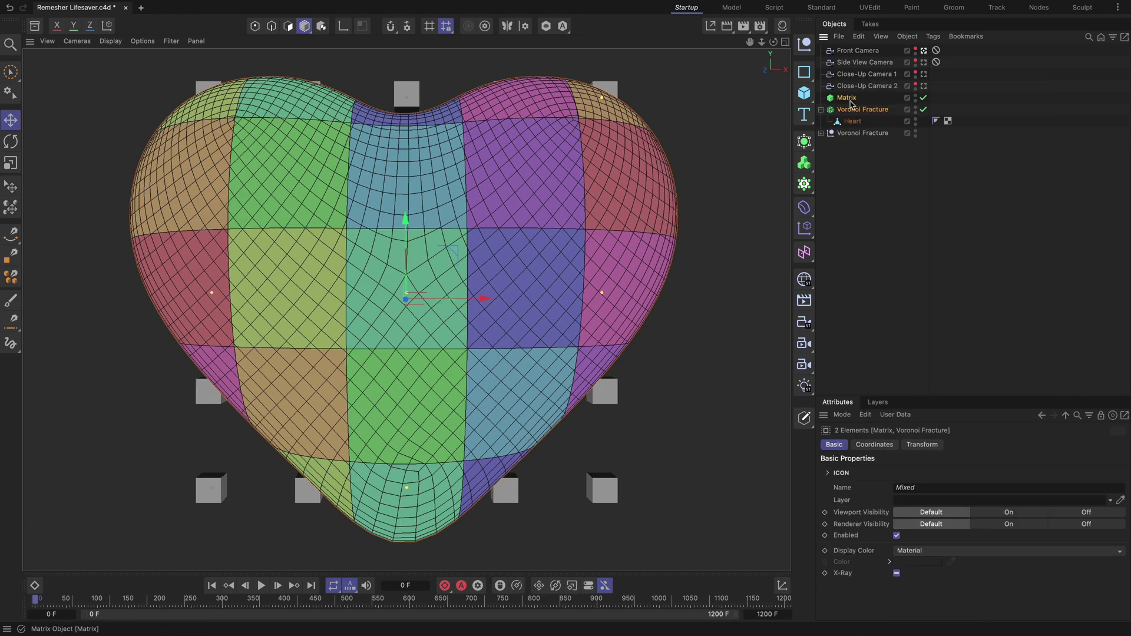
alt+click(804, 44)
double_click(846, 98)
text(Ma)
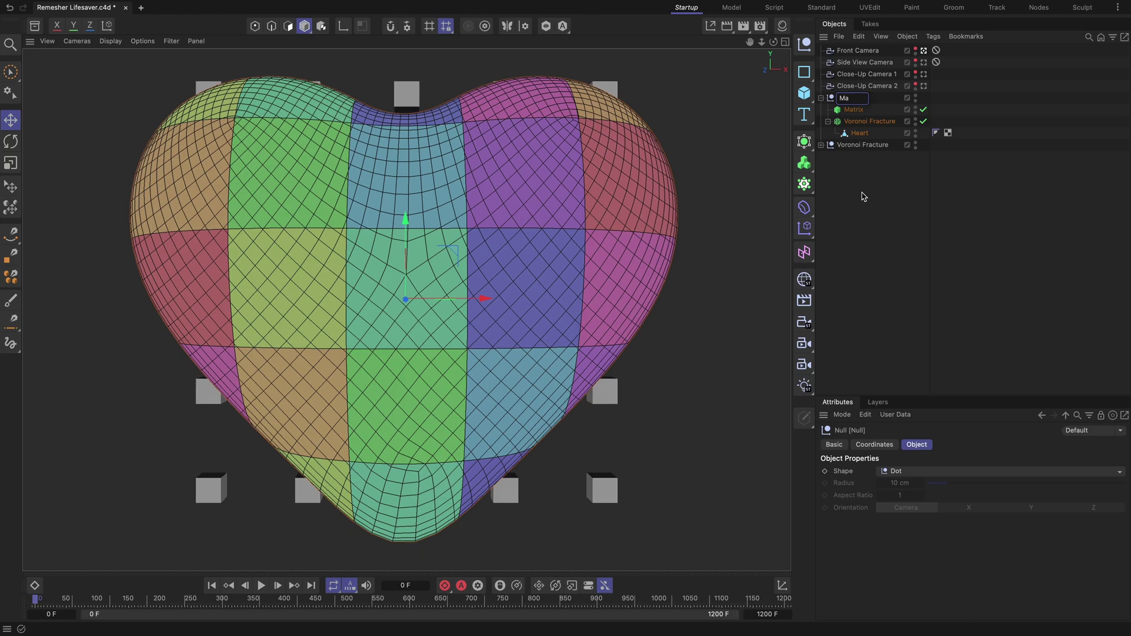
text(ster)
click(862, 197)
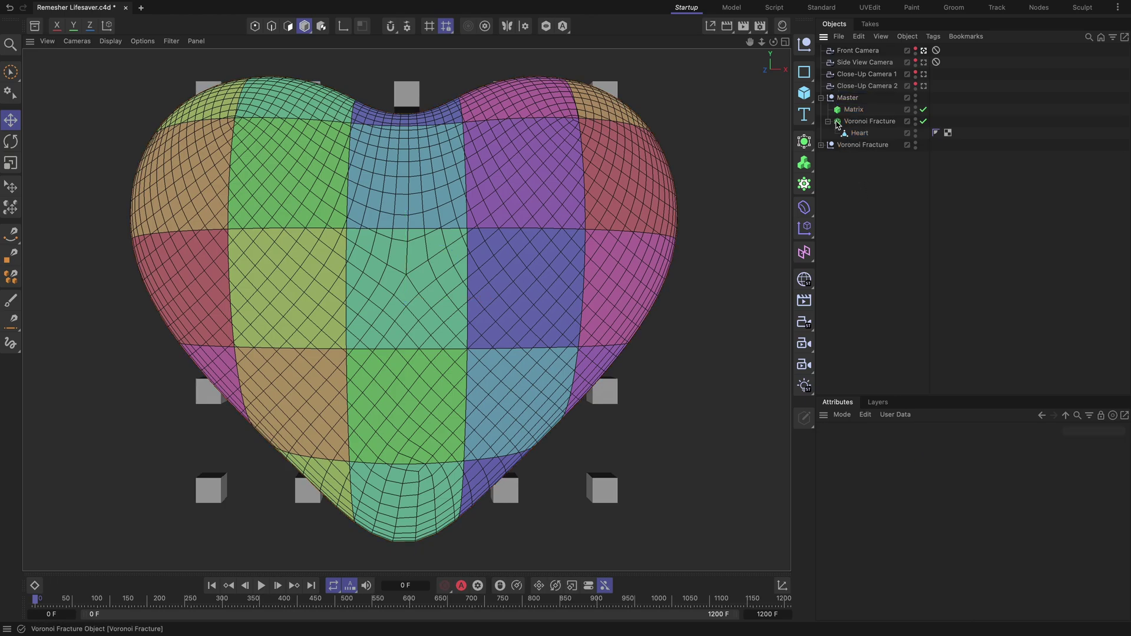
Move the collapsed Master null to the start of the object hierarchy and hide it
click(821, 98)
drag(850, 98, 855, 49)
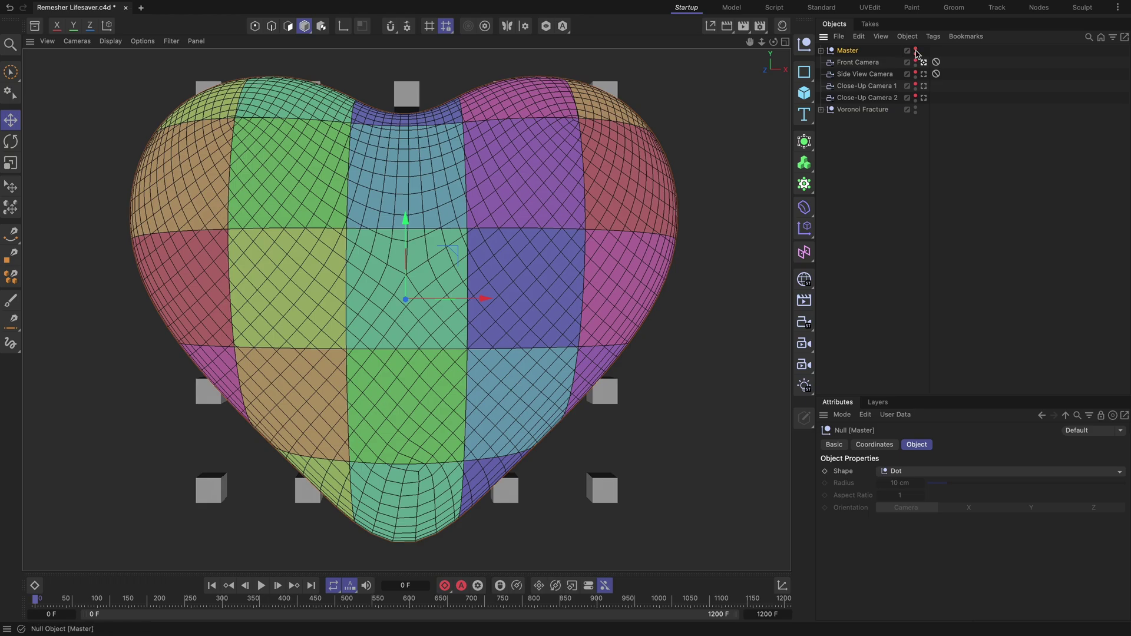
click(916, 50)
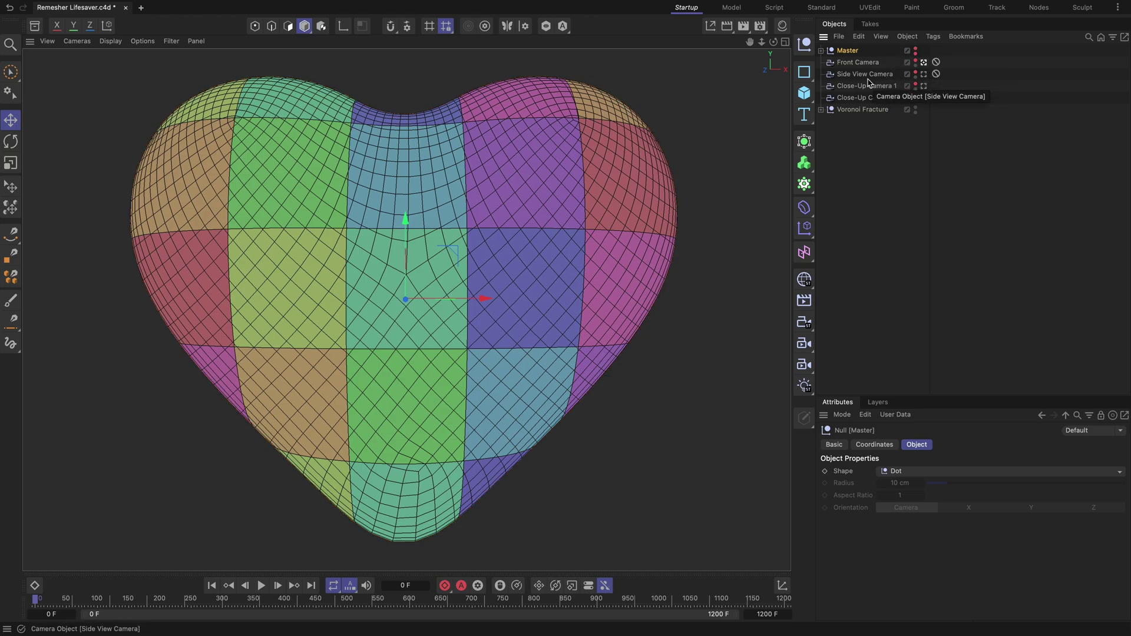
Delete the selection tags from Outside Vertices through Inside Faces on all heart fragments, keeping each fragment's first edge selection tag
click(821, 110)
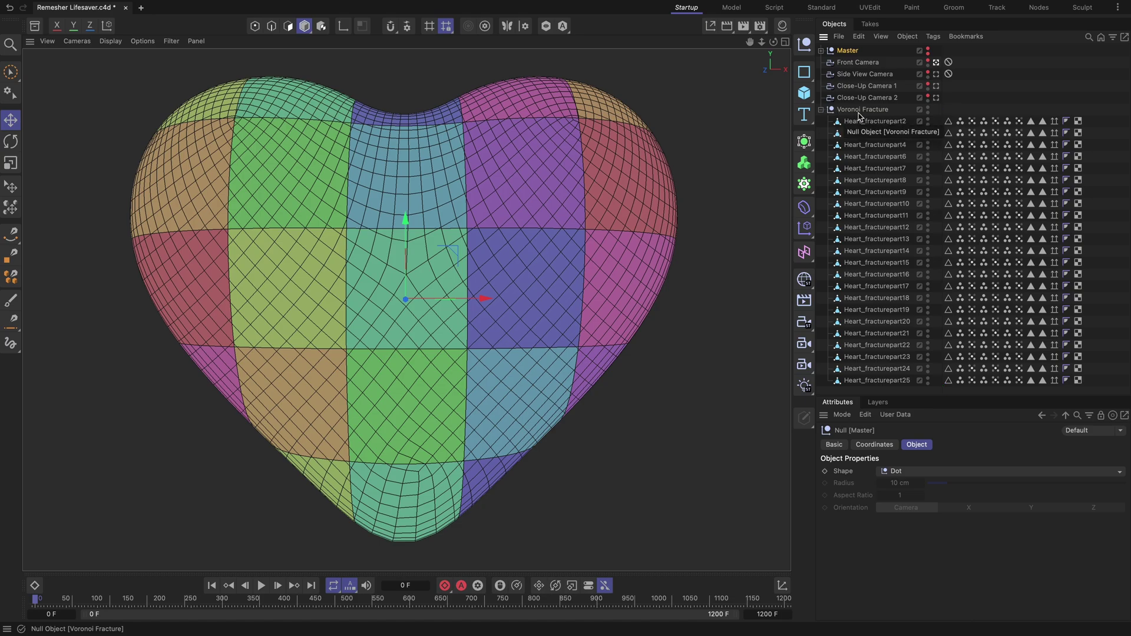
click(960, 121)
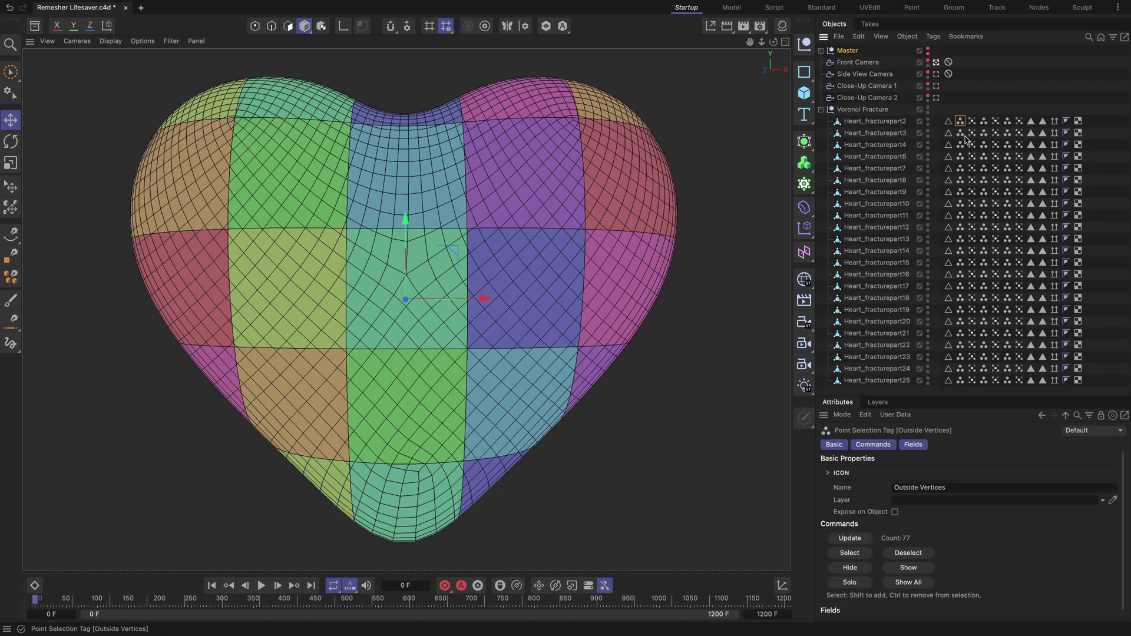
shift+click(1047, 382)
key(Delete)
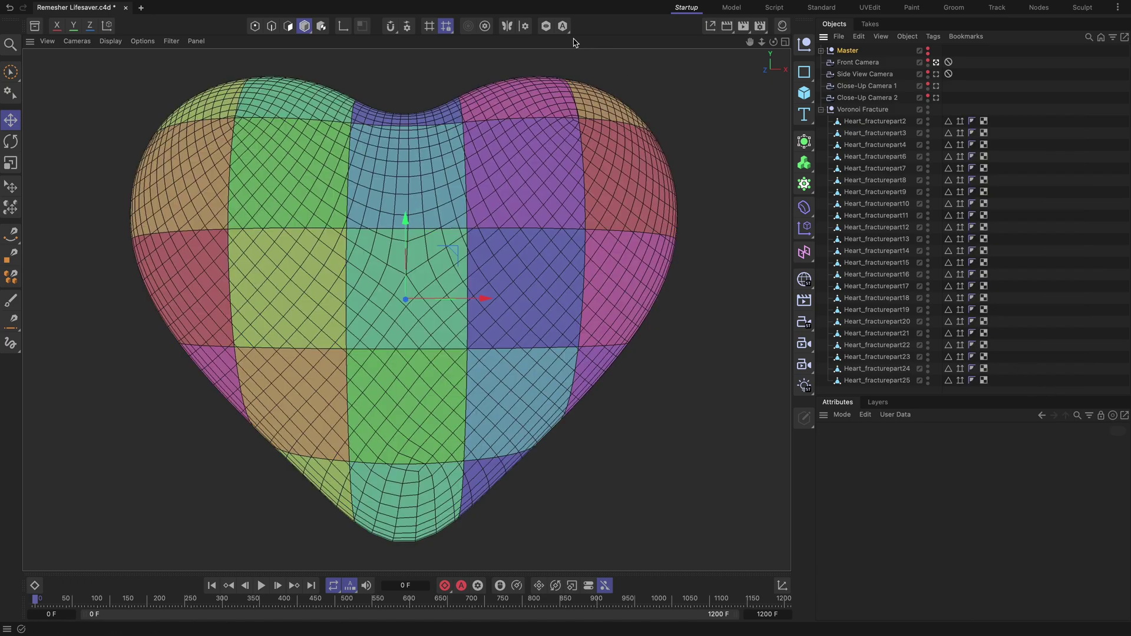
Turn on viewport solo and inspect the individual heart fragments' shapes one after another
click(546, 25)
click(866, 122)
click(854, 134)
click(855, 146)
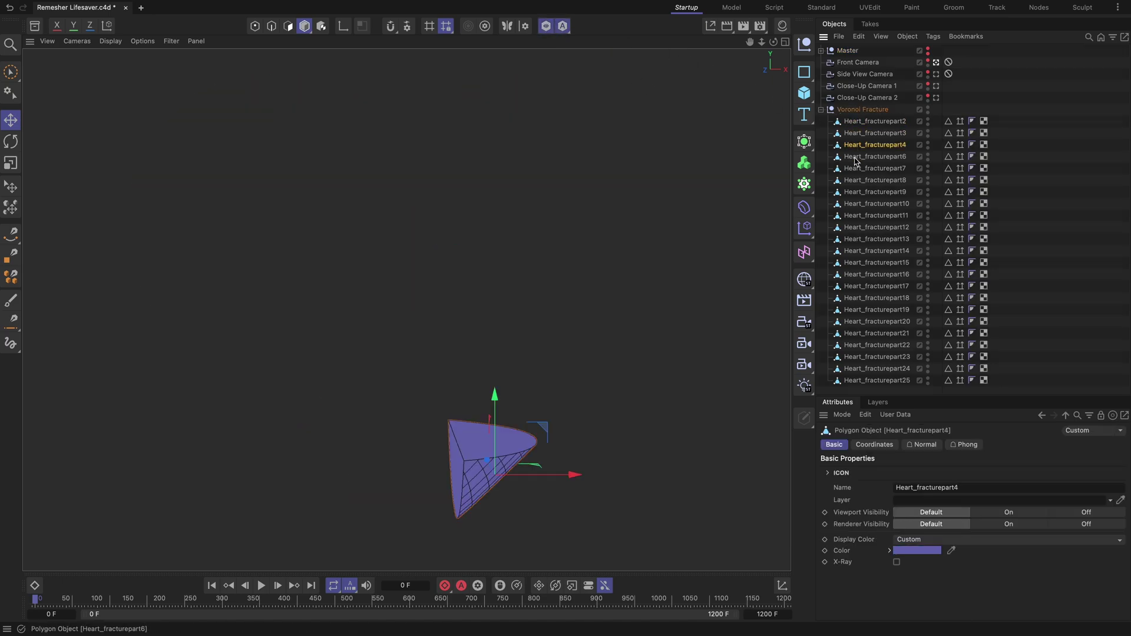
click(854, 169)
click(855, 181)
click(856, 193)
click(856, 217)
click(855, 228)
click(854, 240)
click(855, 251)
click(856, 274)
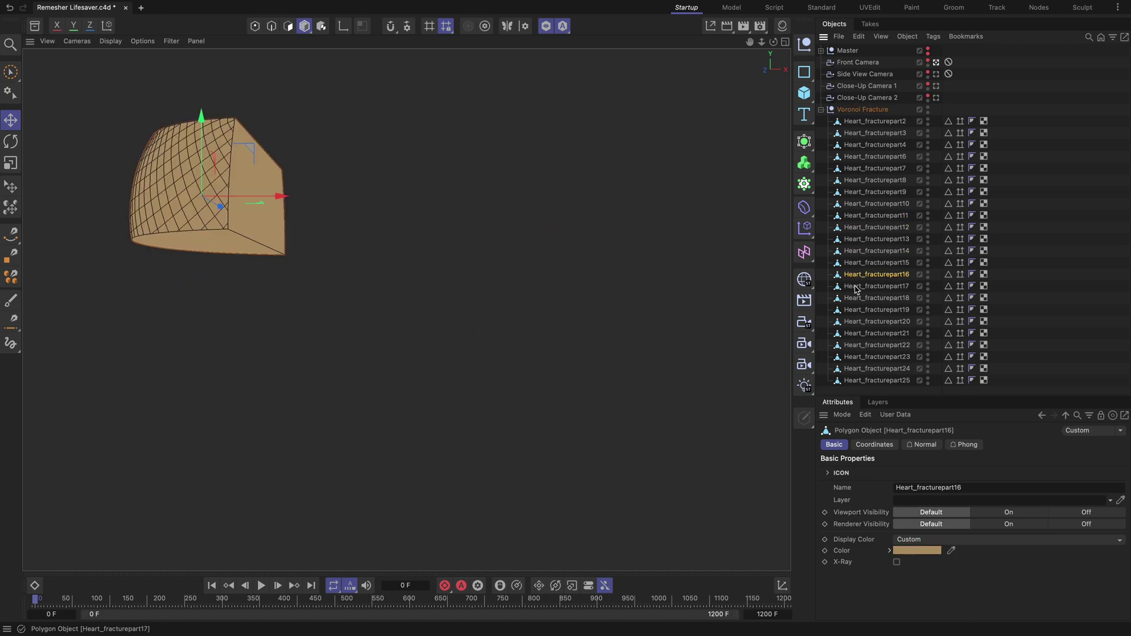
click(856, 286)
click(855, 298)
click(854, 310)
click(852, 333)
click(853, 357)
click(854, 370)
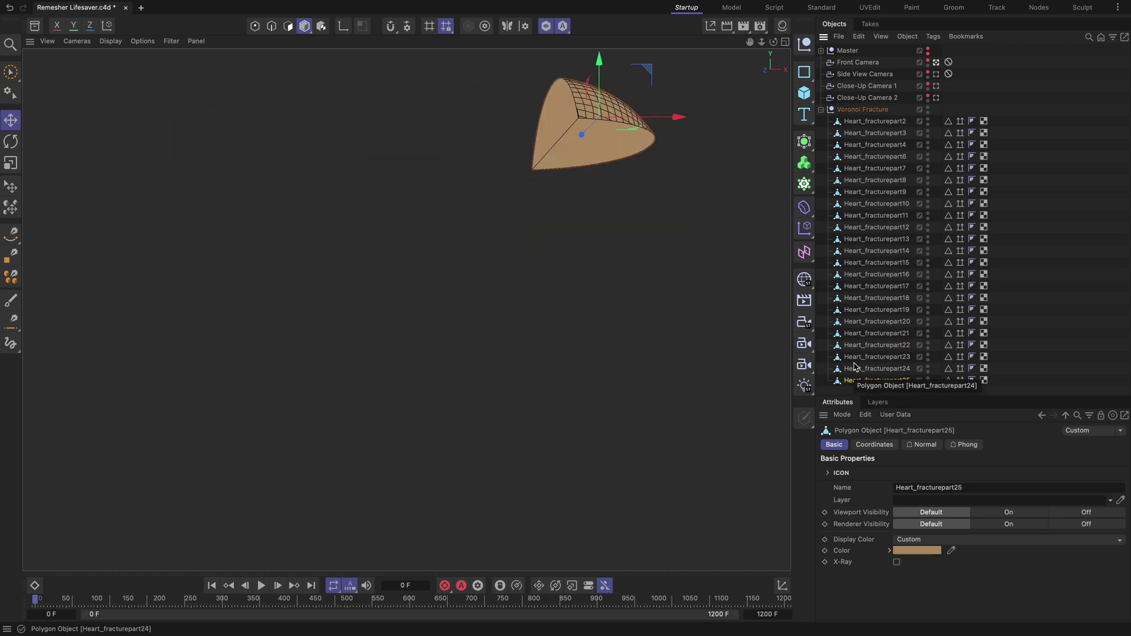
Move Heart_fracturepart23 out of the Voronoi Fracture null and view it through Close-Up Camera 1
drag(856, 357, 858, 116)
click(821, 121)
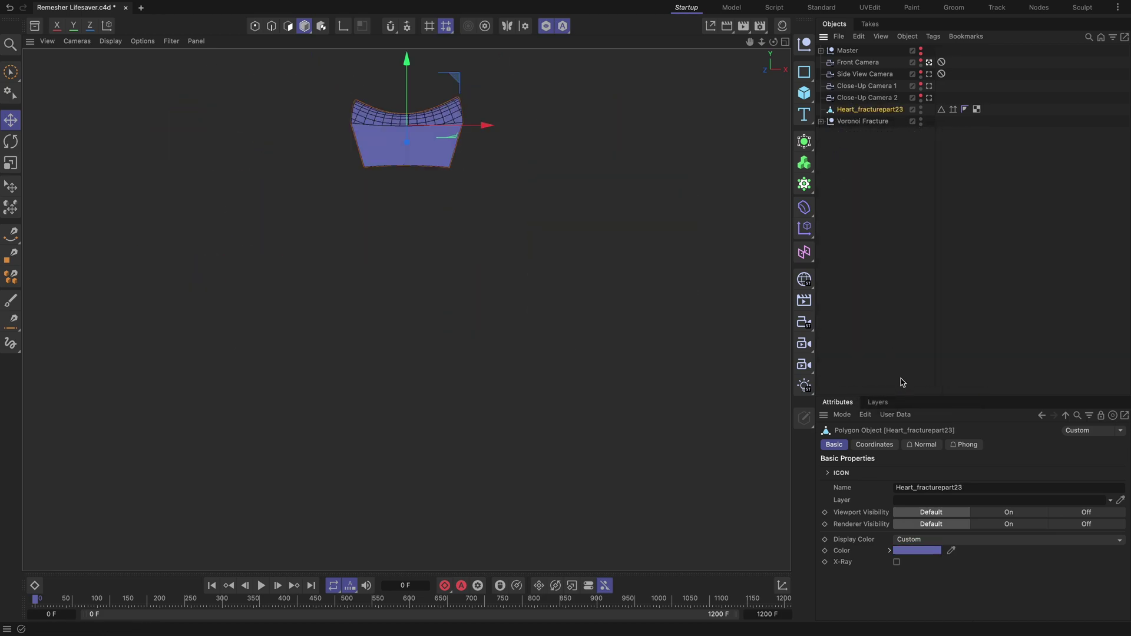
drag(906, 395, 906, 293)
click(929, 87)
click(929, 86)
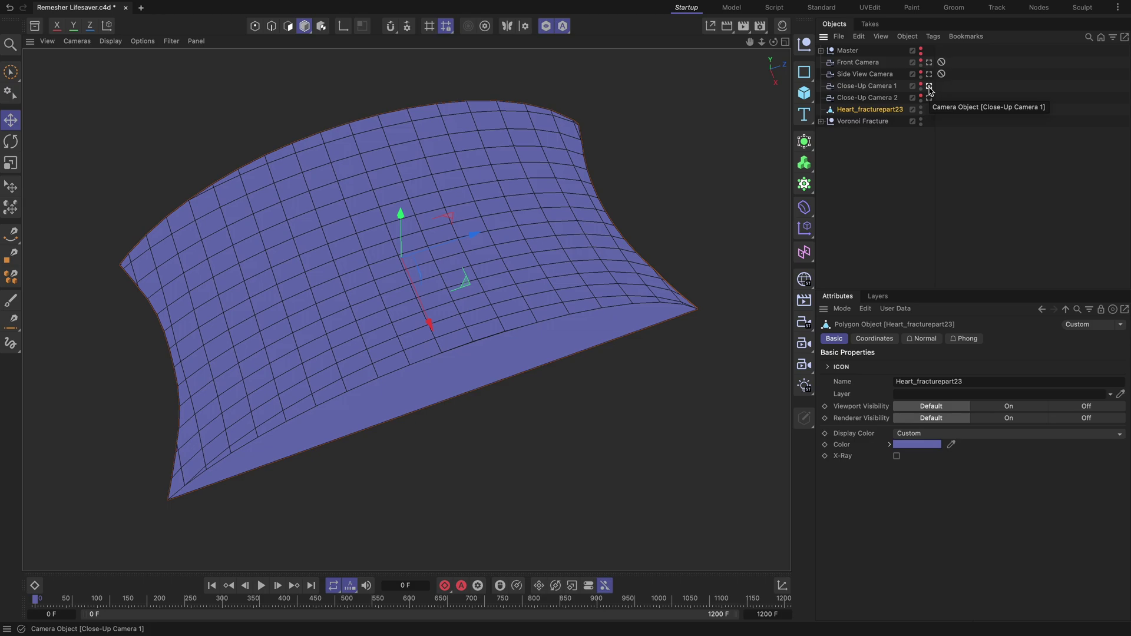
Add a Bevel deformer with 1 cm offset and 3 subdivisions to Heart_fracturepart23 and disable the deformer
click(804, 207)
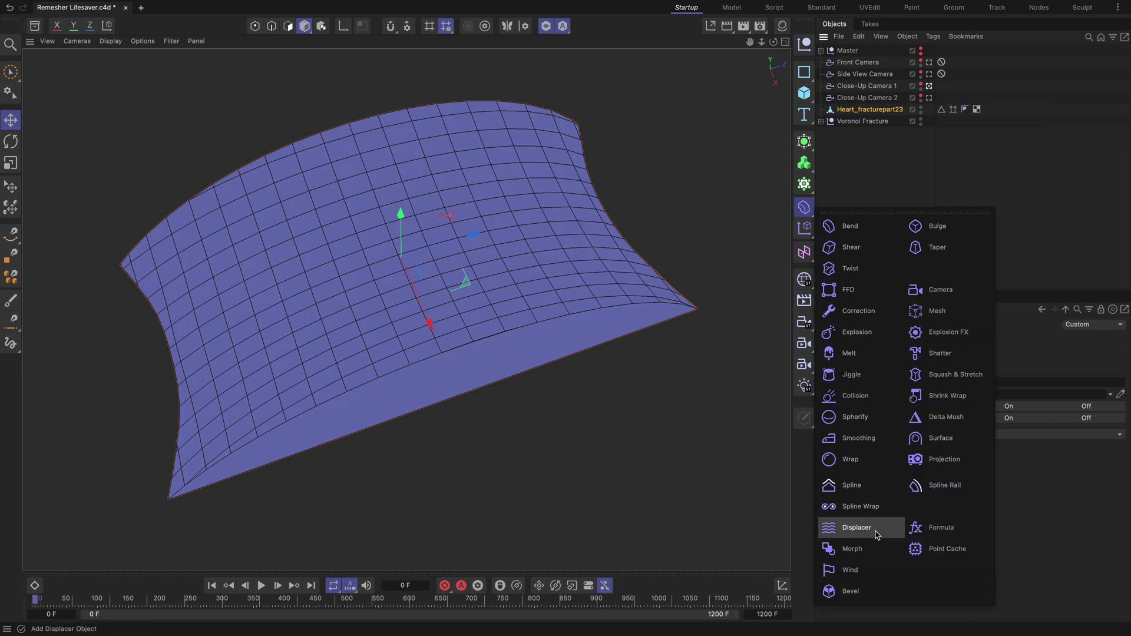
shift+click(850, 591)
mouse_move(939, 482)
mouse_down()
mouse_move(965, 483)
mouse_move(951, 471)
mouse_move(939, 478)
mouse_up()
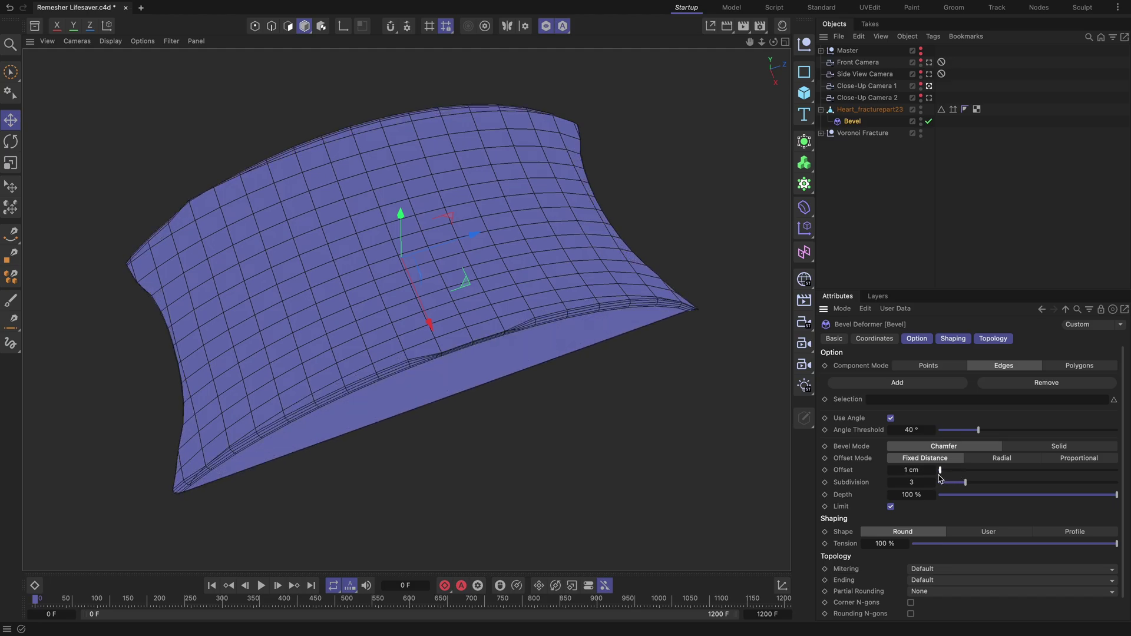
click(929, 121)
Place Heart_fracturepart23 inside a new Remesh generator
click(870, 109)
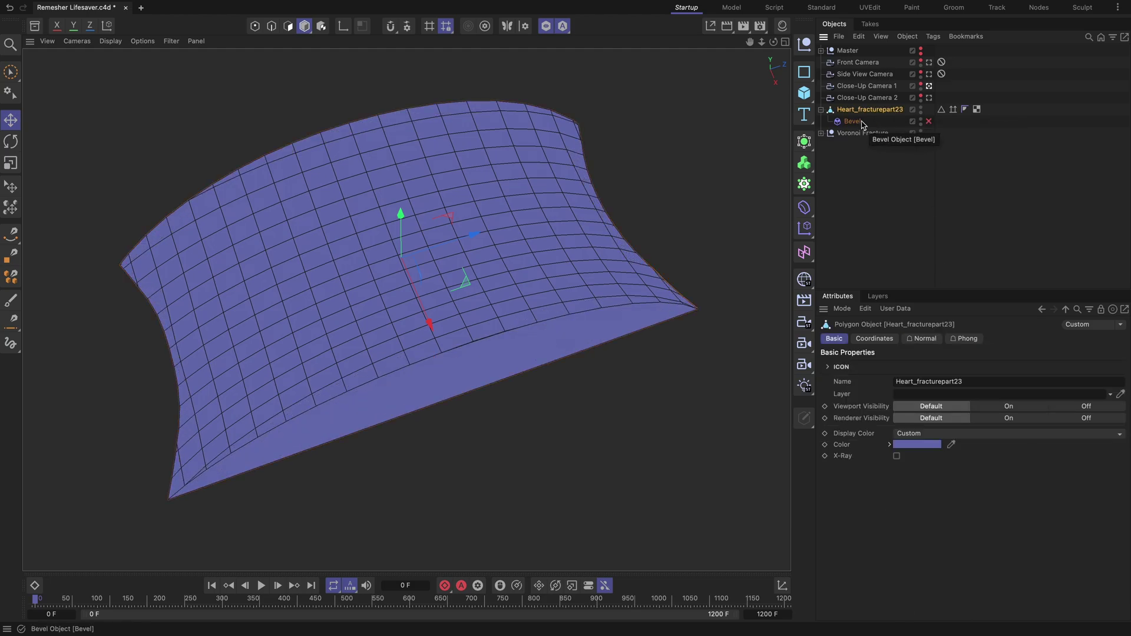
click(804, 142)
click(857, 340)
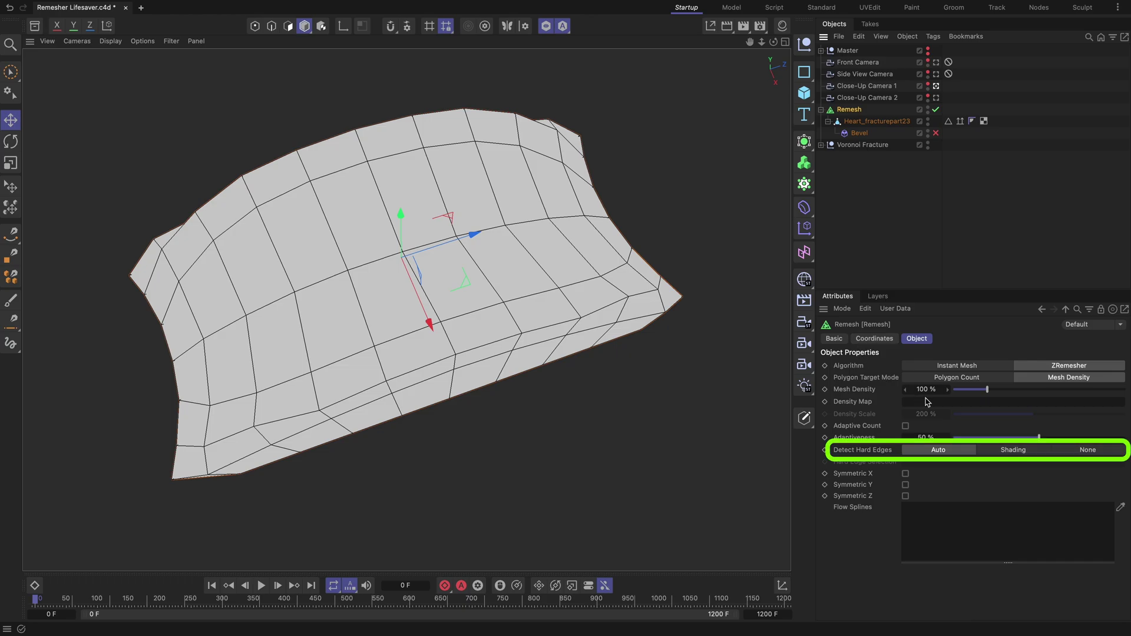
Compare the Shading and None options of the Remesh's Detect Hard Edges setting and return it to Auto
click(994, 451)
click(1061, 452)
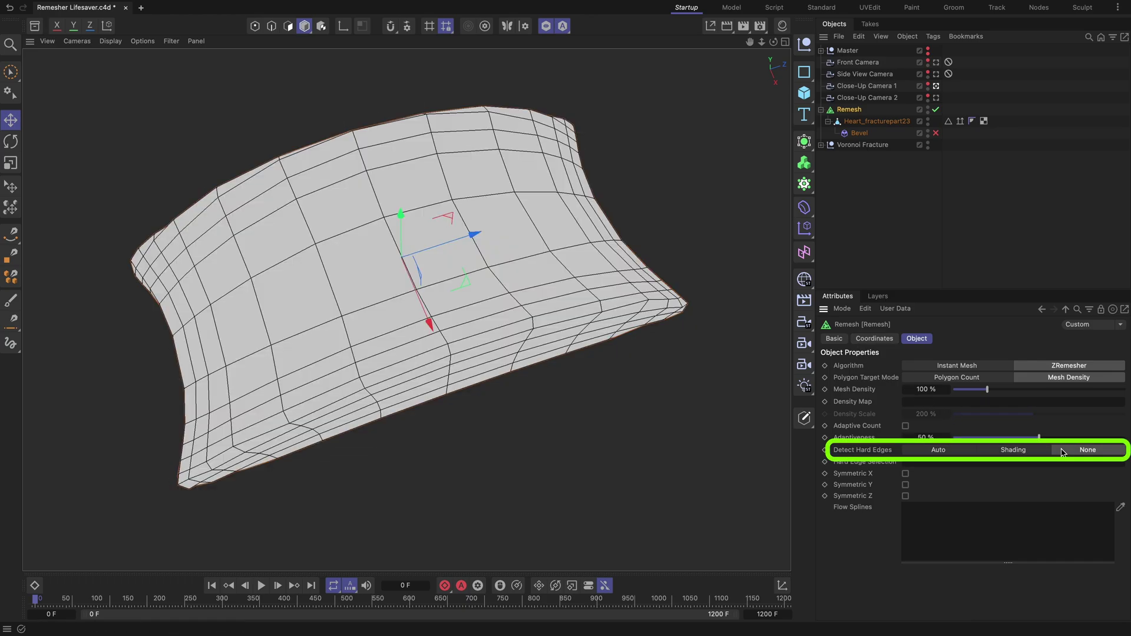
click(1037, 452)
click(957, 451)
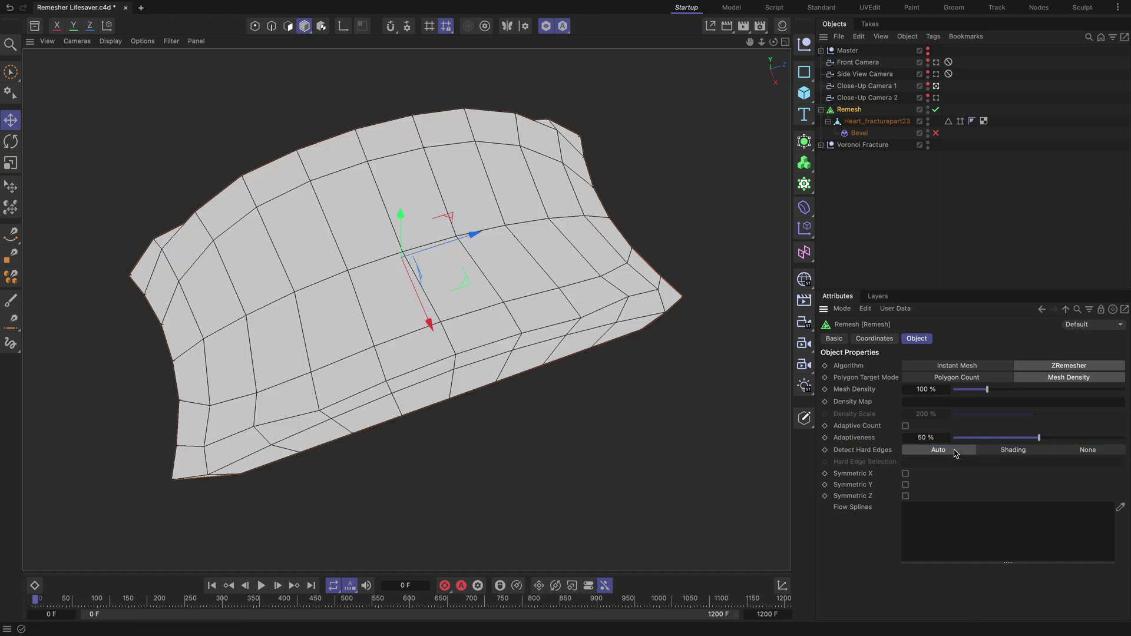
Disable the Remesh generator and restore the Surface Break Edges selection on Heart_fracturepart23
click(936, 109)
click(935, 122)
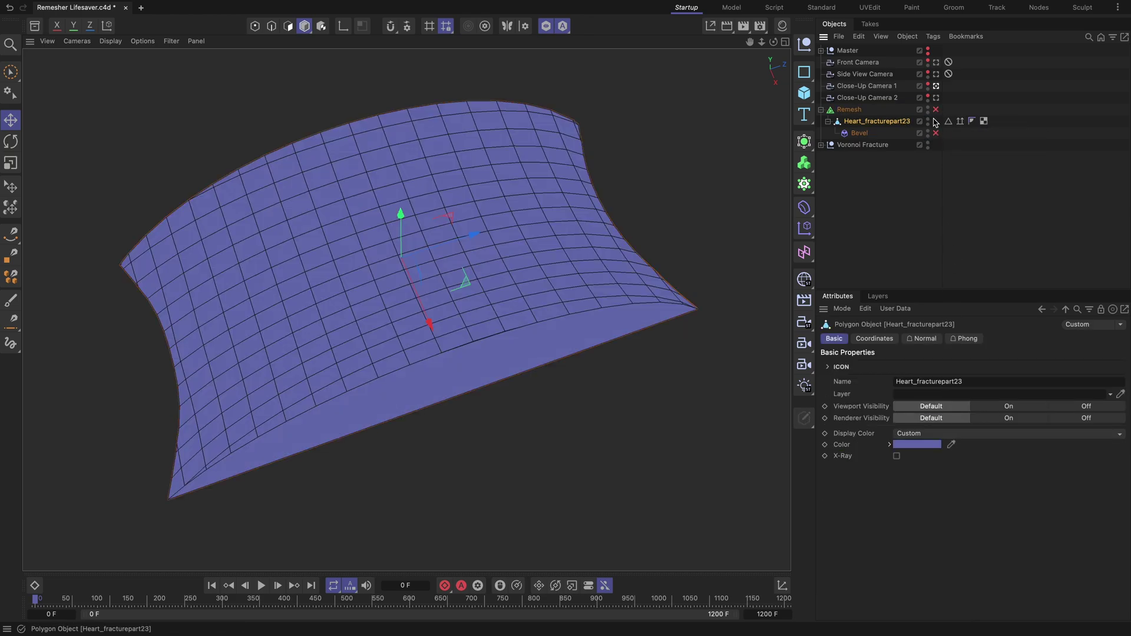
click(948, 121)
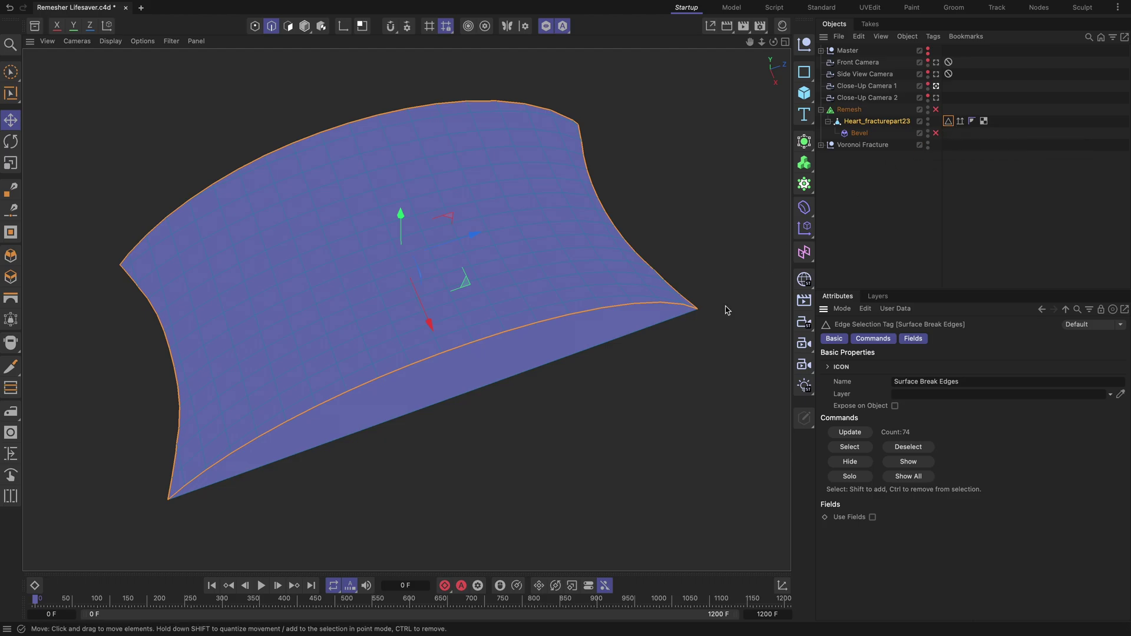
Add the straight edges around the fragment's cut faces to the edge selection
alt+drag(580, 410, 618, 255)
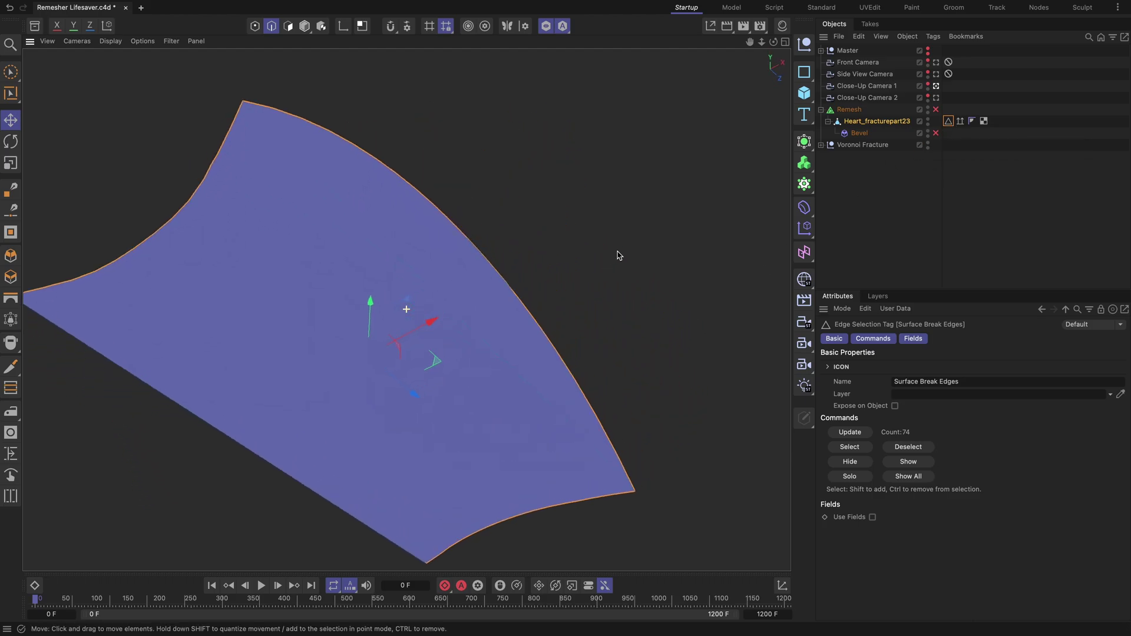
key(shift)
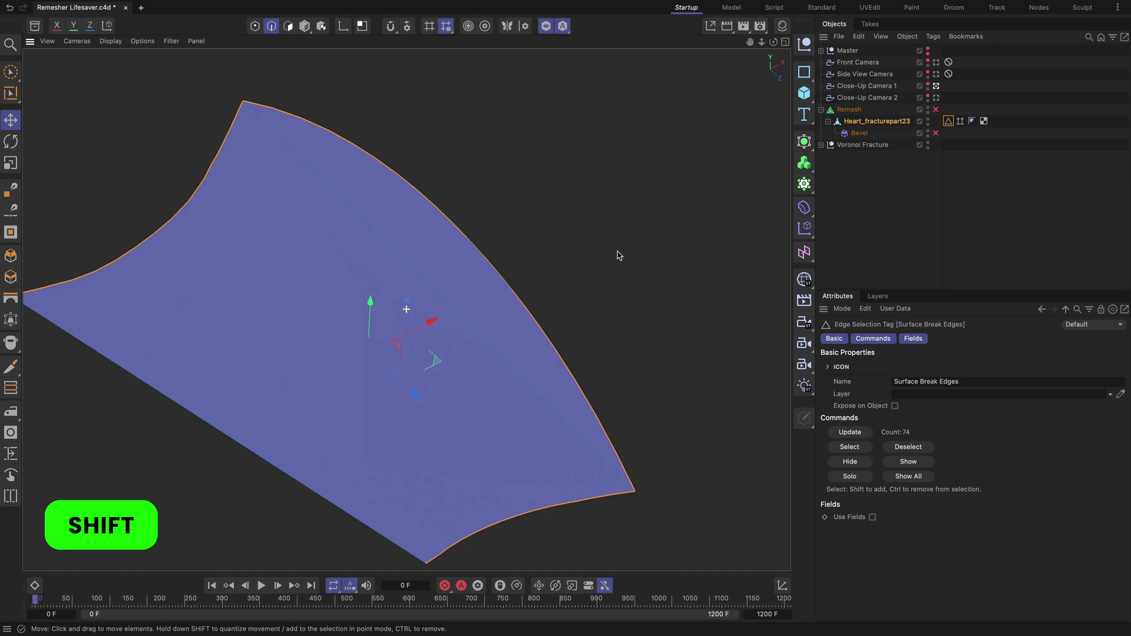
shift+click(404, 259)
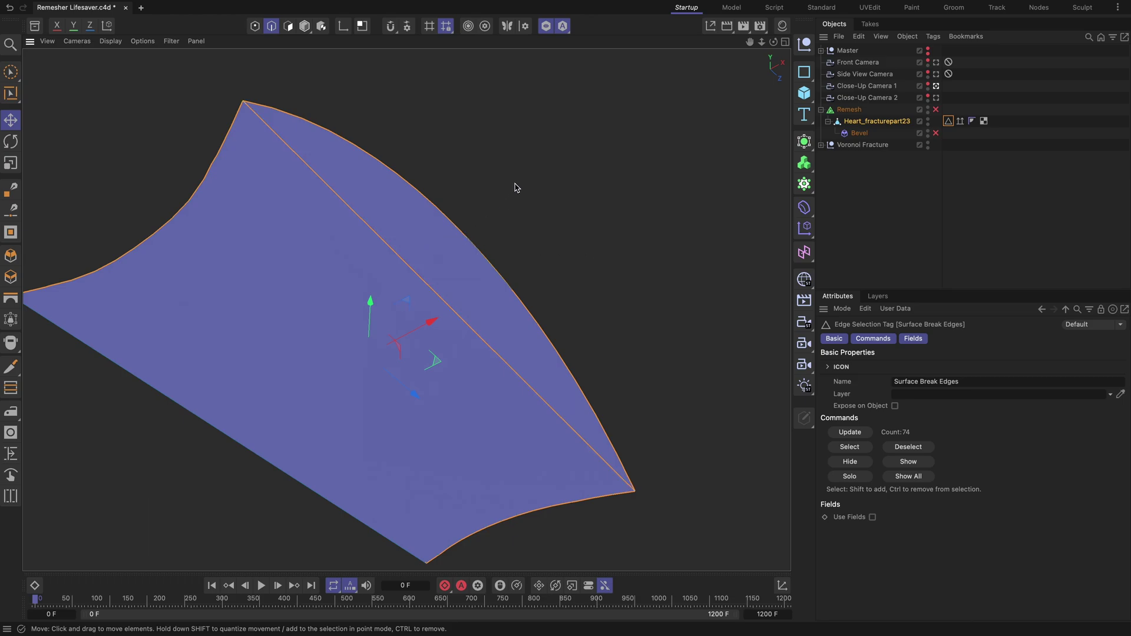
alt+drag(516, 188, 616, 202)
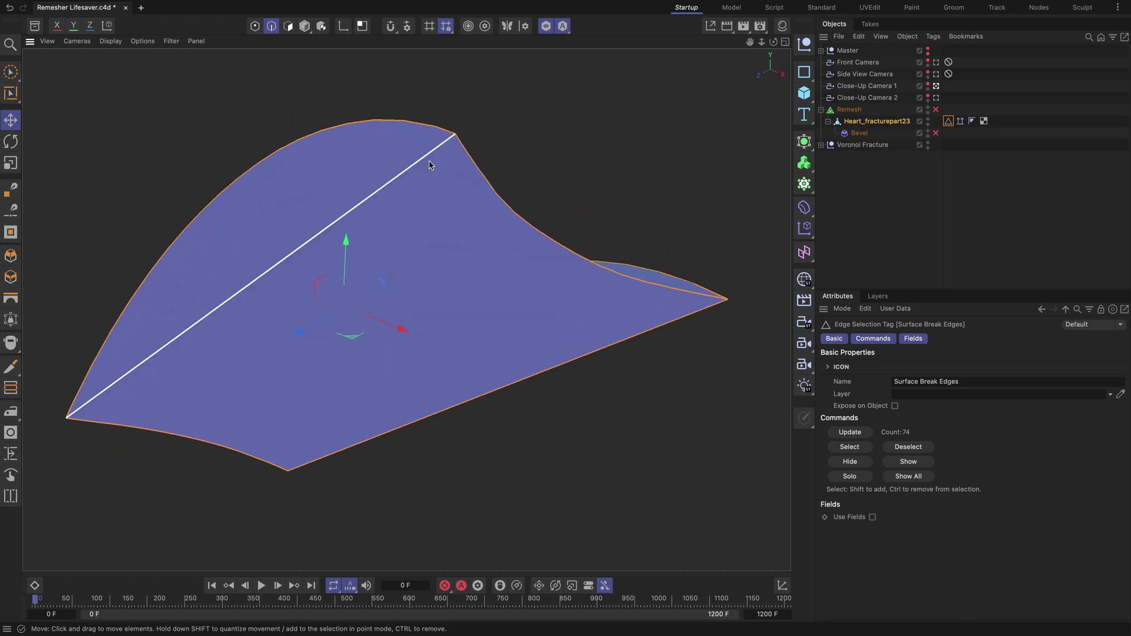
Switch to Close-Up Camera 2, store the extended edge selection in a new tag and select the old Surface Break Edges tag
click(937, 98)
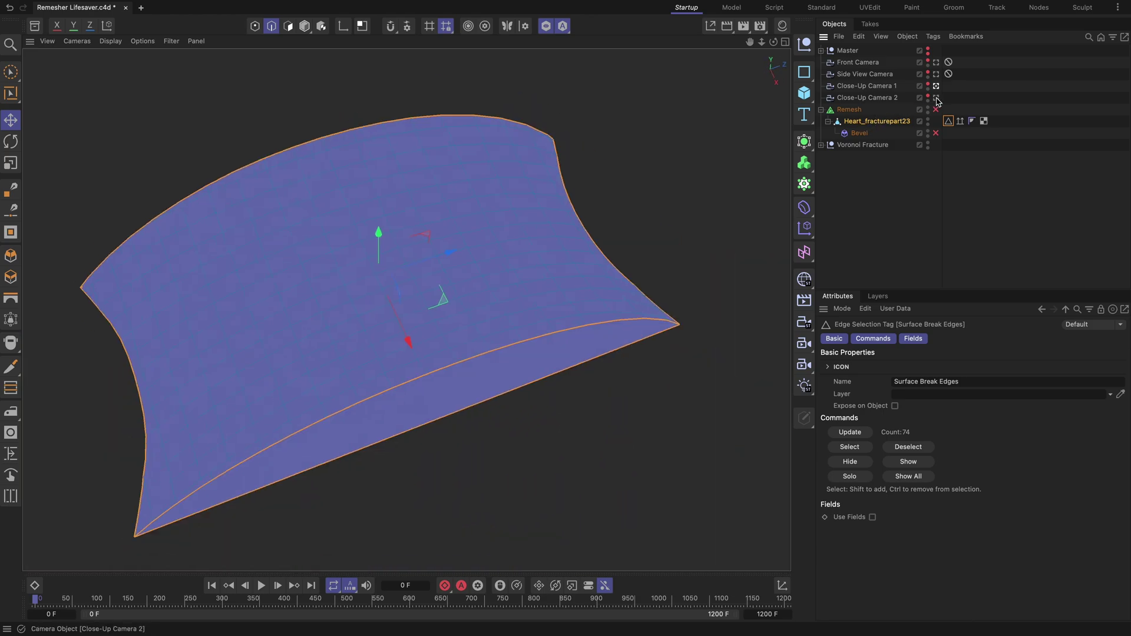
click(936, 98)
click(220, 7)
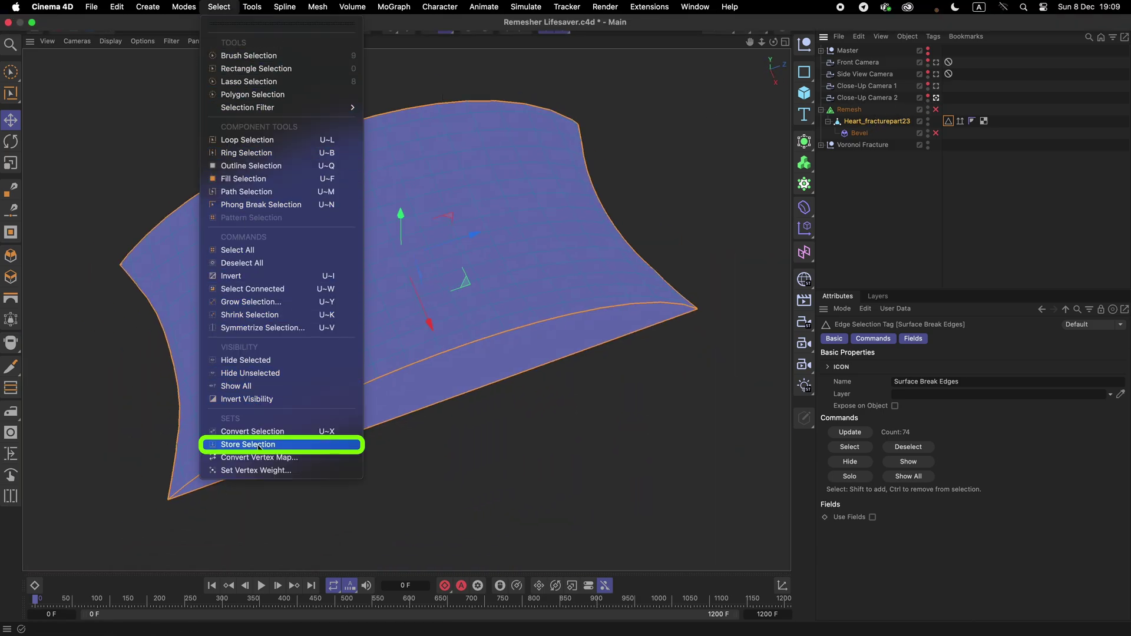
click(258, 445)
click(948, 122)
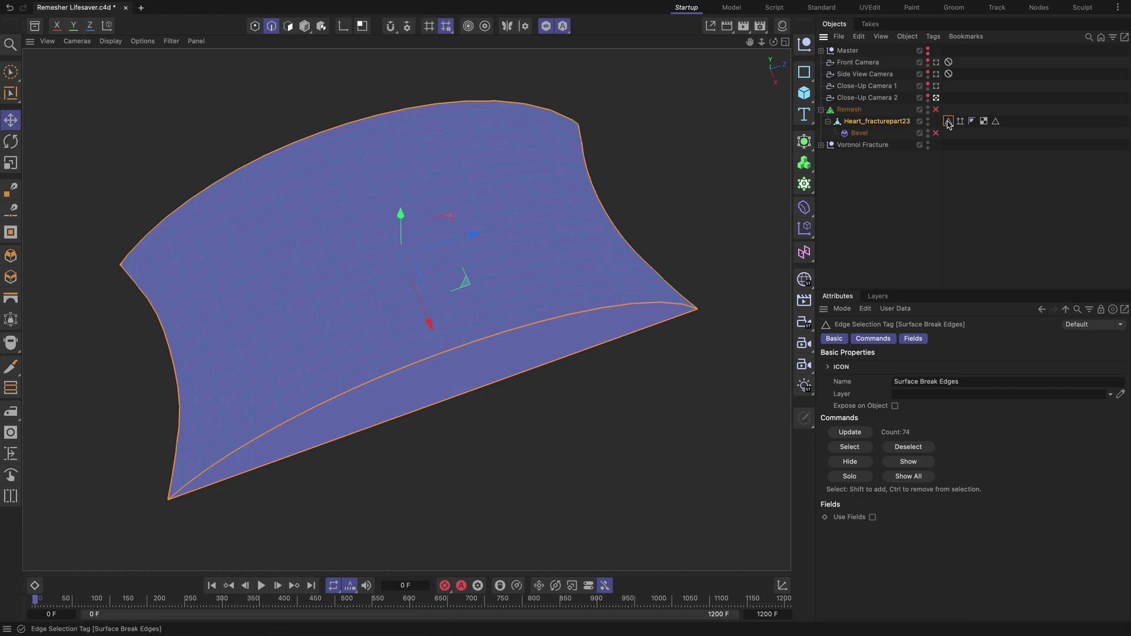
Delete the Surface Break Edges tag from Heart_fracturepart23 and re-enable the Remesh generator
key(Delete)
click(936, 109)
Set the Remesh's Detect Hard Edges to None and assign the new Edge Selection tag as its Hard Edge Selection
click(849, 110)
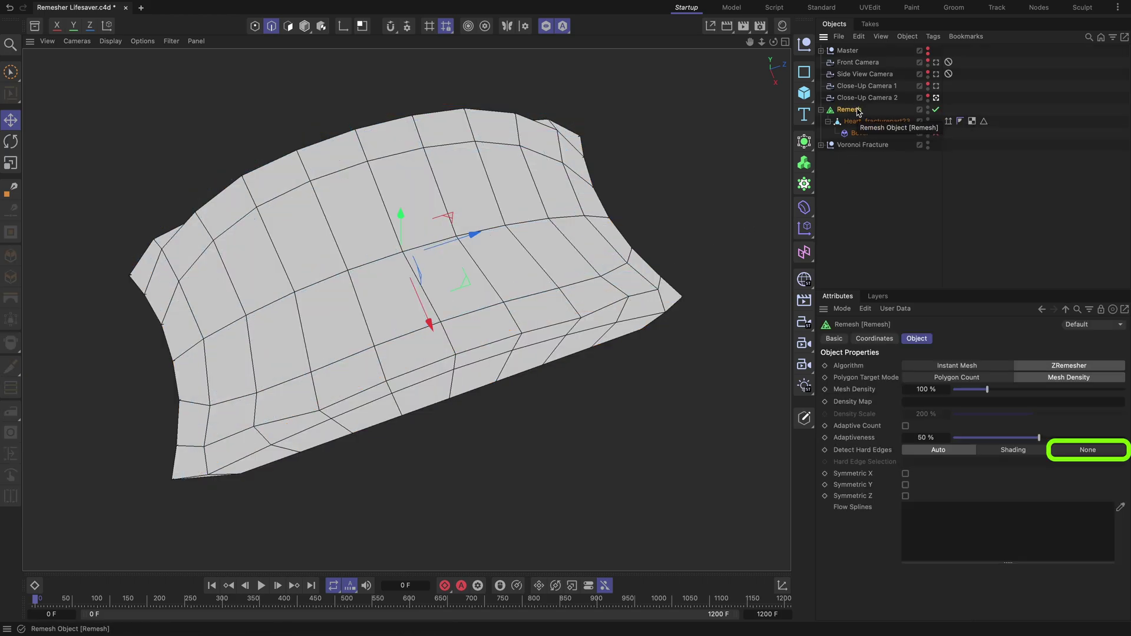
click(1093, 451)
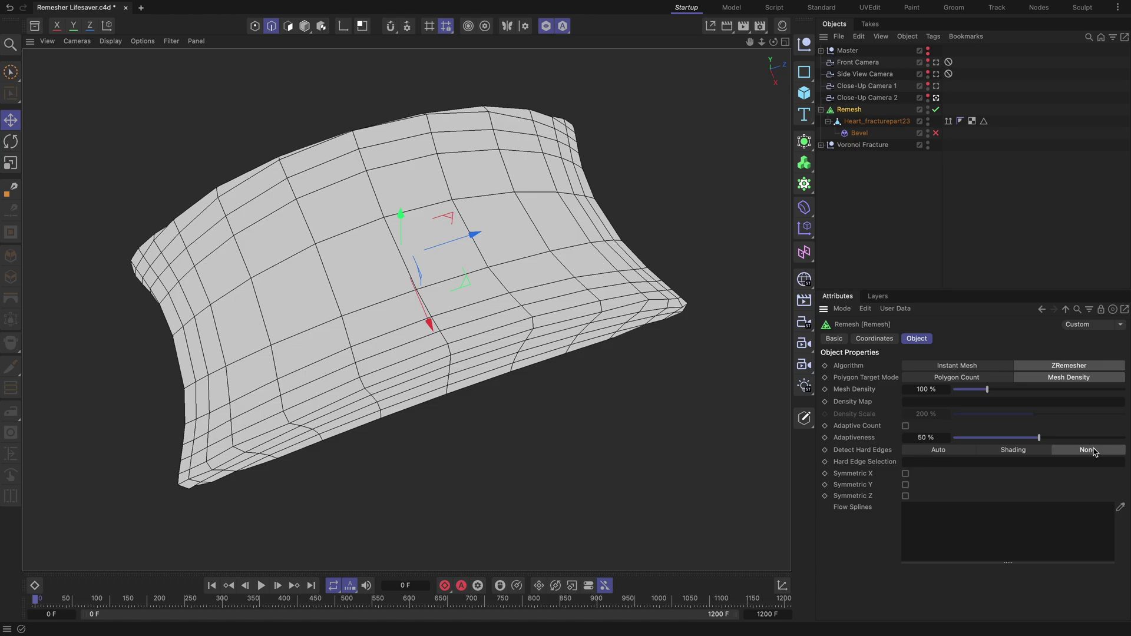
drag(984, 120, 962, 462)
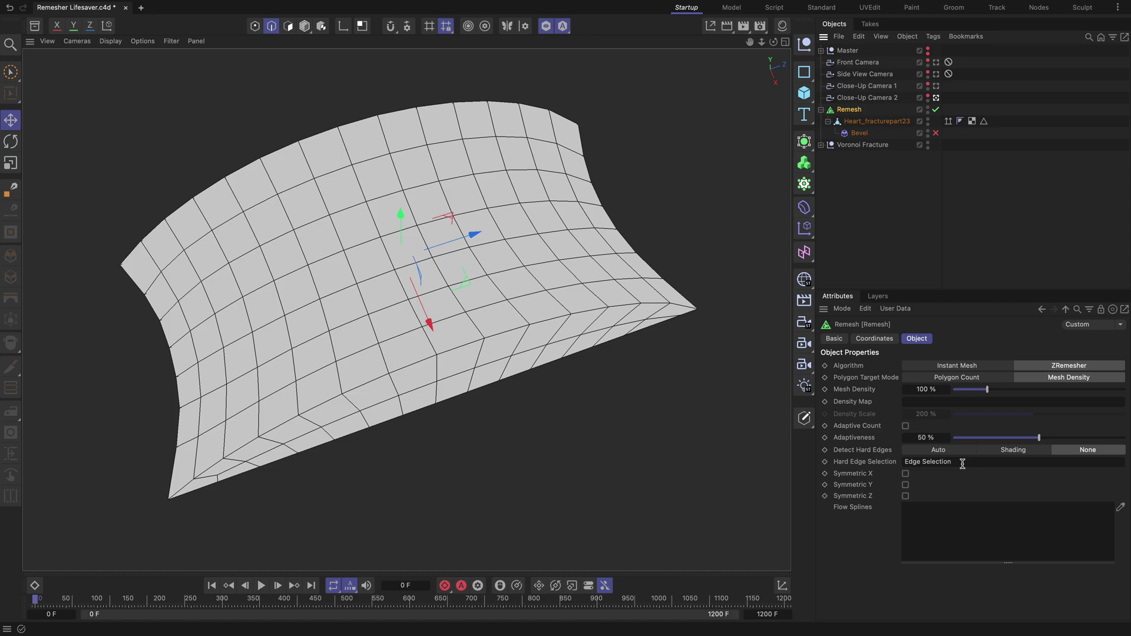
Activate the Sketch spline tool in point mode and enable snapping to polygons
click(255, 26)
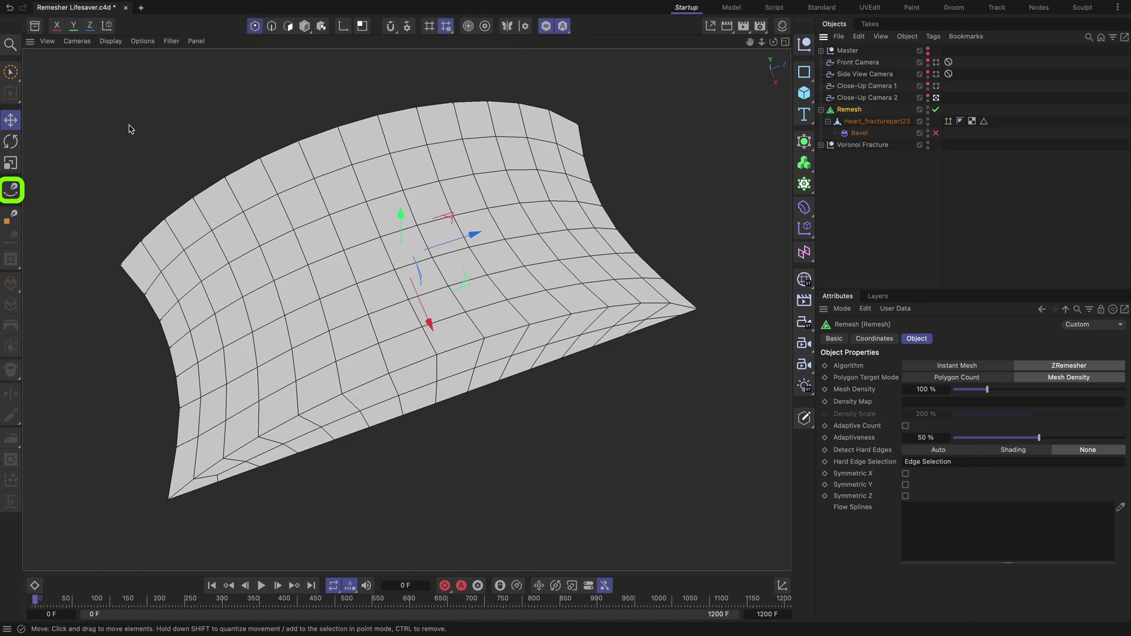
click(11, 190)
click(75, 230)
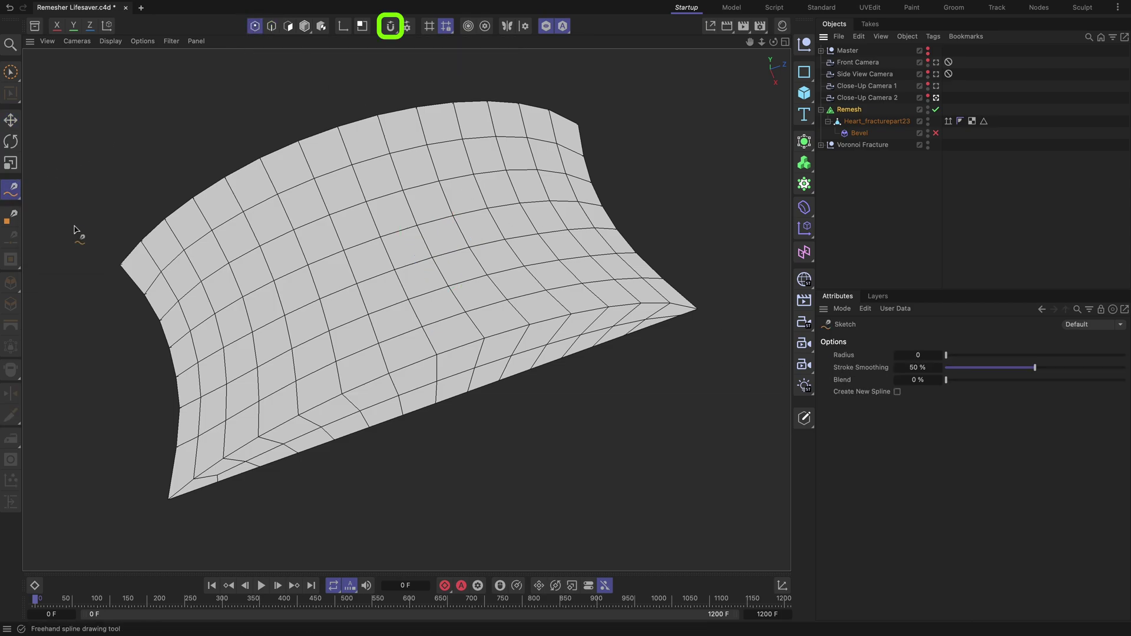
click(390, 27)
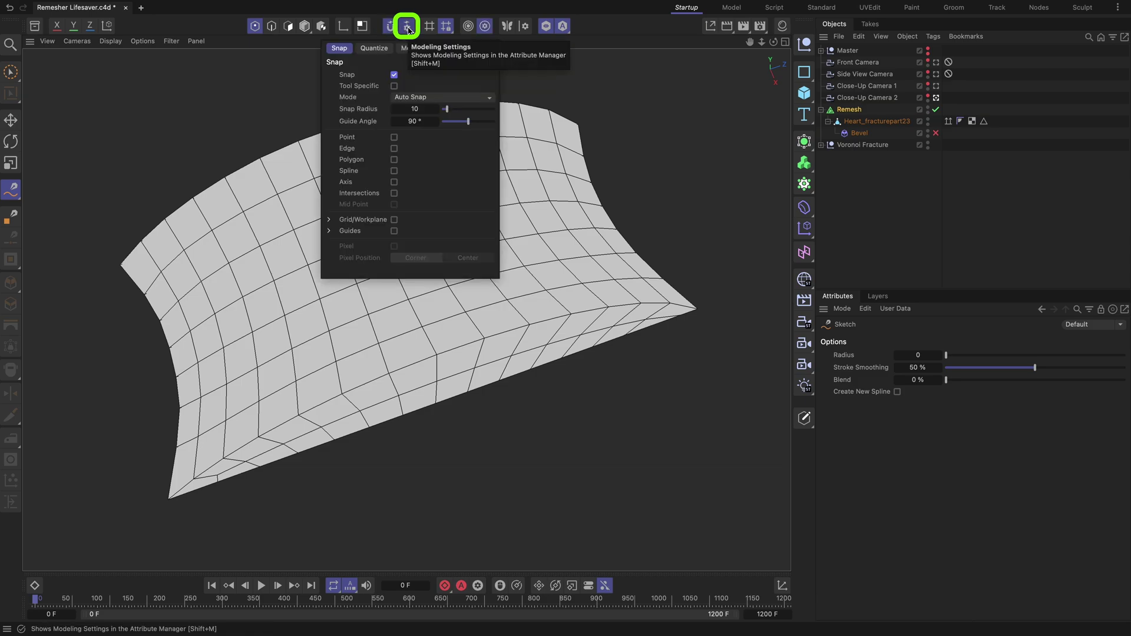
click(394, 160)
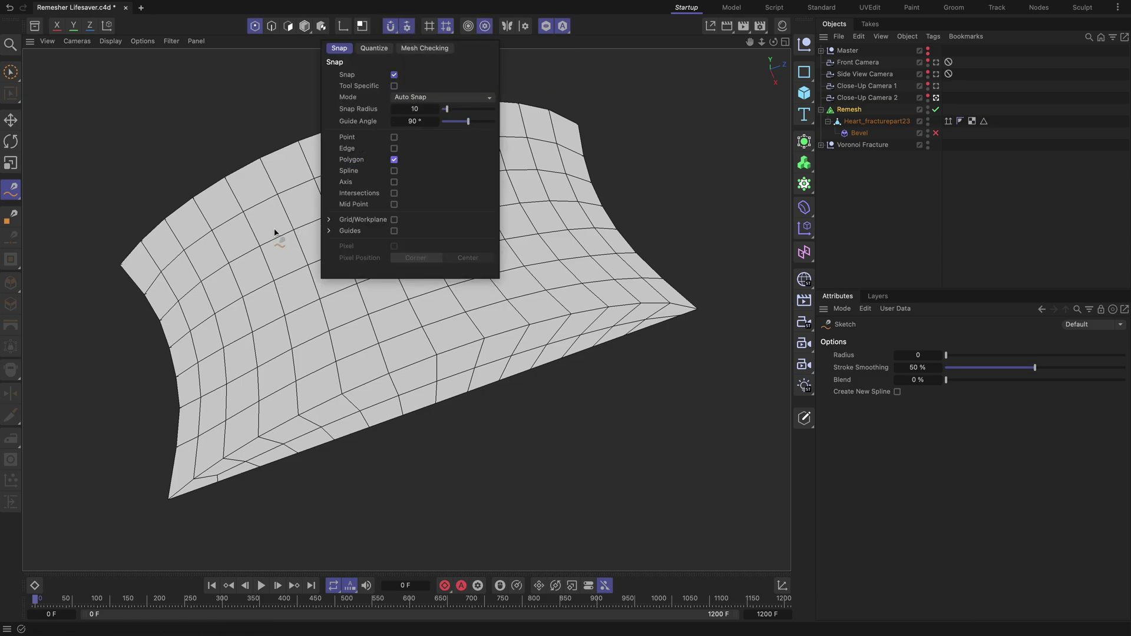
Sketch two freehand splines on the fragment's surface and assign them to the Remesh as Flow Splines
mouse_move(272, 231)
mouse_down()
mouse_move(187, 302)
mouse_move(219, 367)
mouse_move(341, 353)
mouse_move(352, 286)
mouse_up()
drag(311, 237, 297, 233)
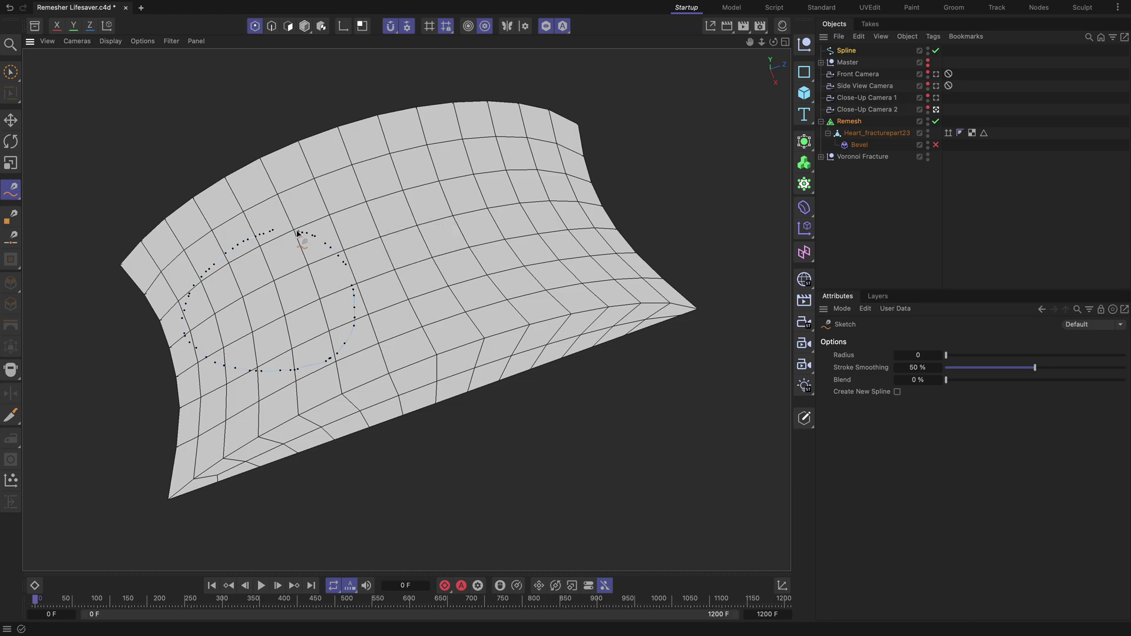
mouse_move(523, 171)
mouse_down()
mouse_move(489, 171)
mouse_move(434, 203)
mouse_move(465, 274)
mouse_move(583, 275)
mouse_move(580, 189)
mouse_move(527, 170)
mouse_up()
click(848, 135)
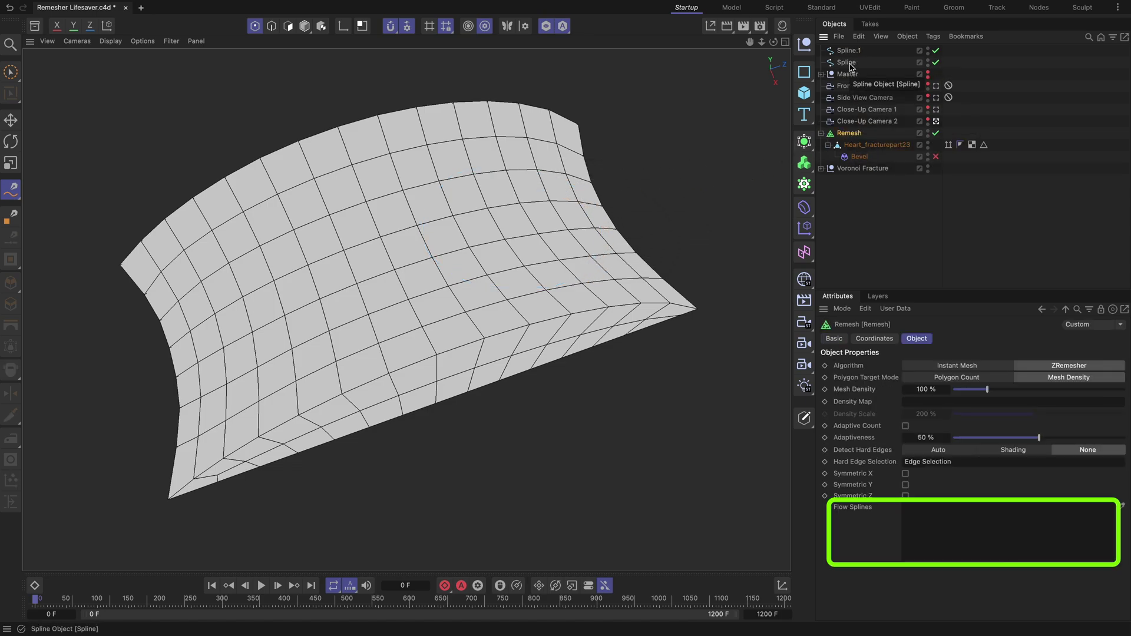
drag(847, 63, 939, 522)
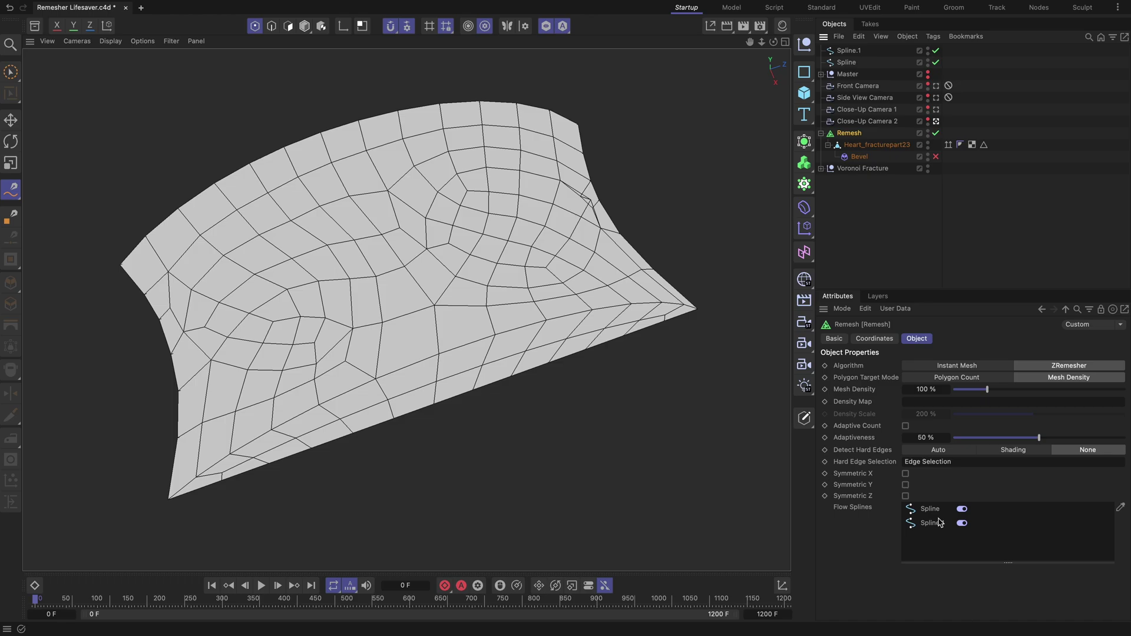
Undo the Flow Splines assignment and the two sketched splines
key(super+z)
key(super+z)
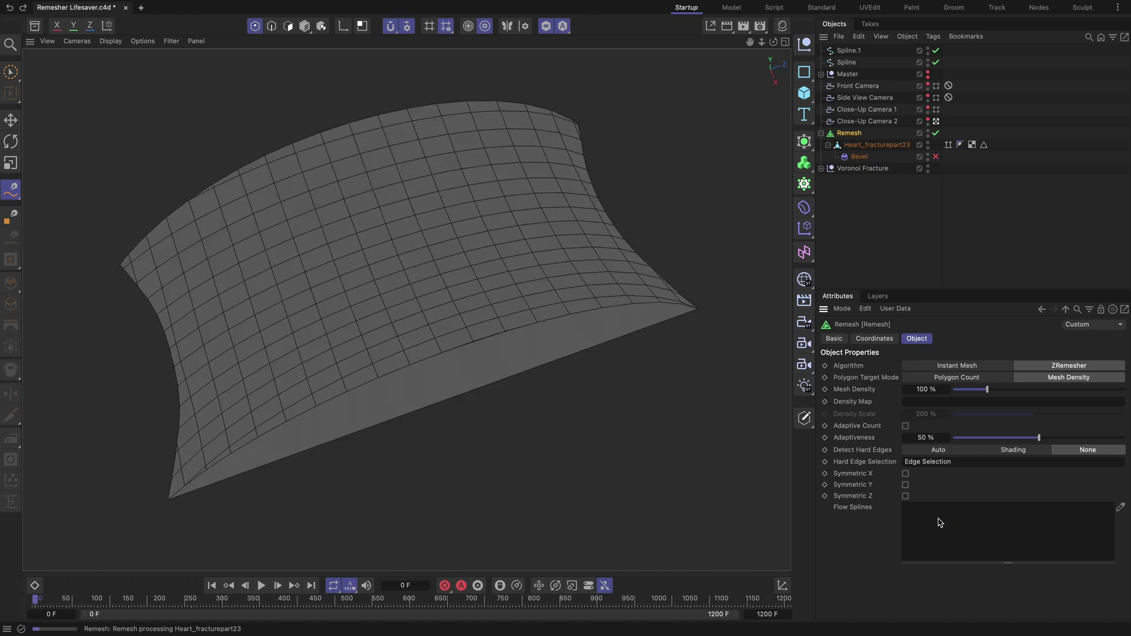
key(super+z)
key(super+z)
key(super+z)
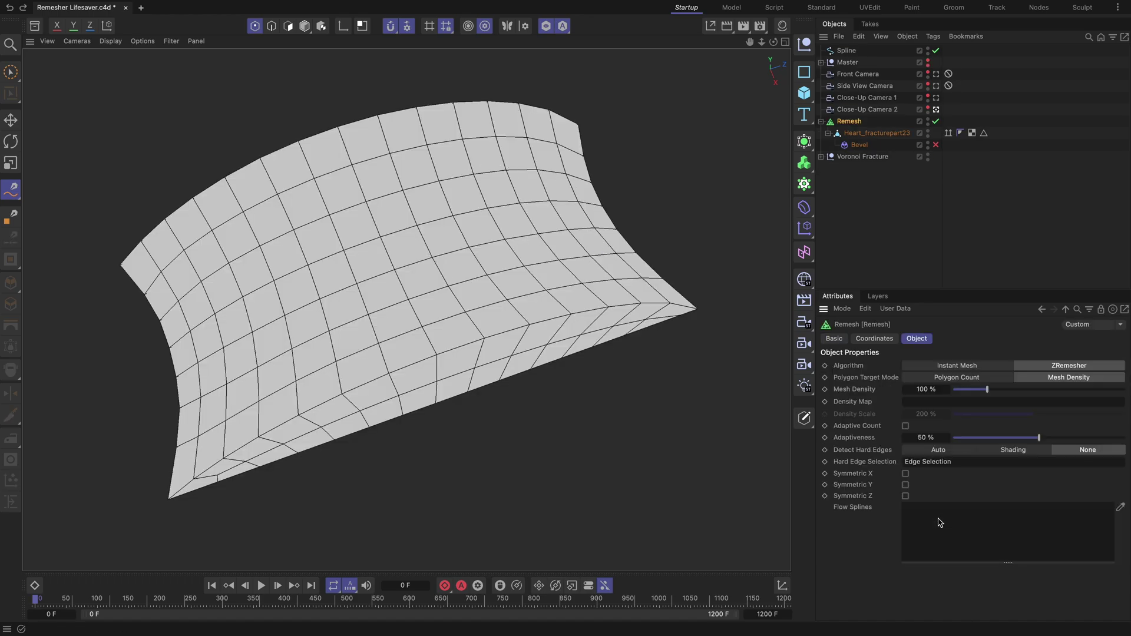
key(ctrl+z)
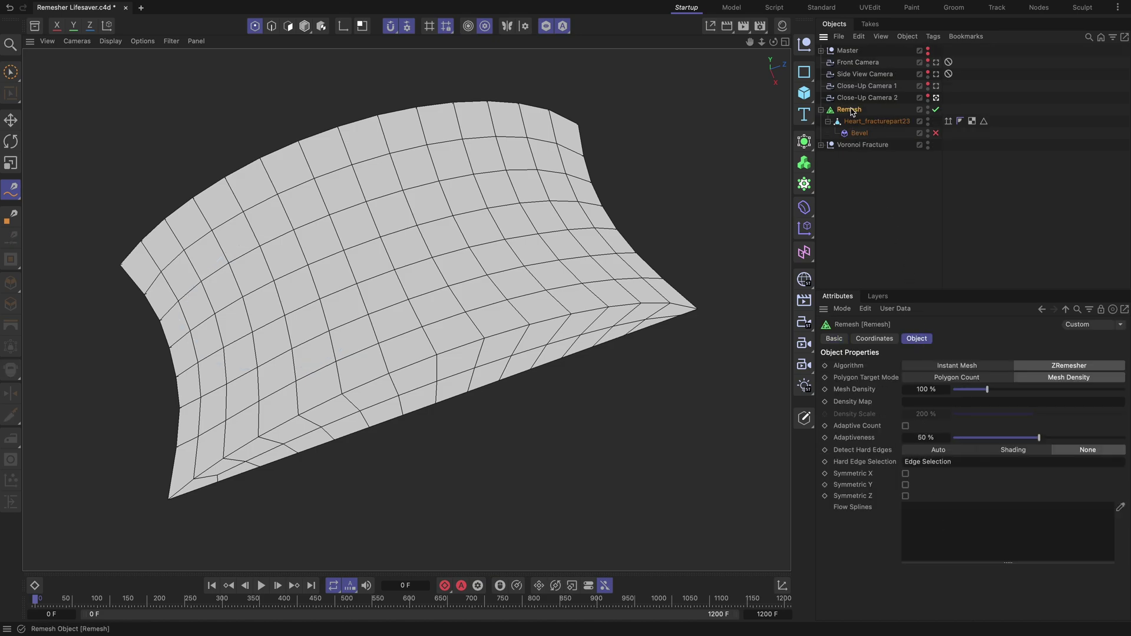
Convert the Remesh generator to an editable polygon object and switch to edge mode
key(c)
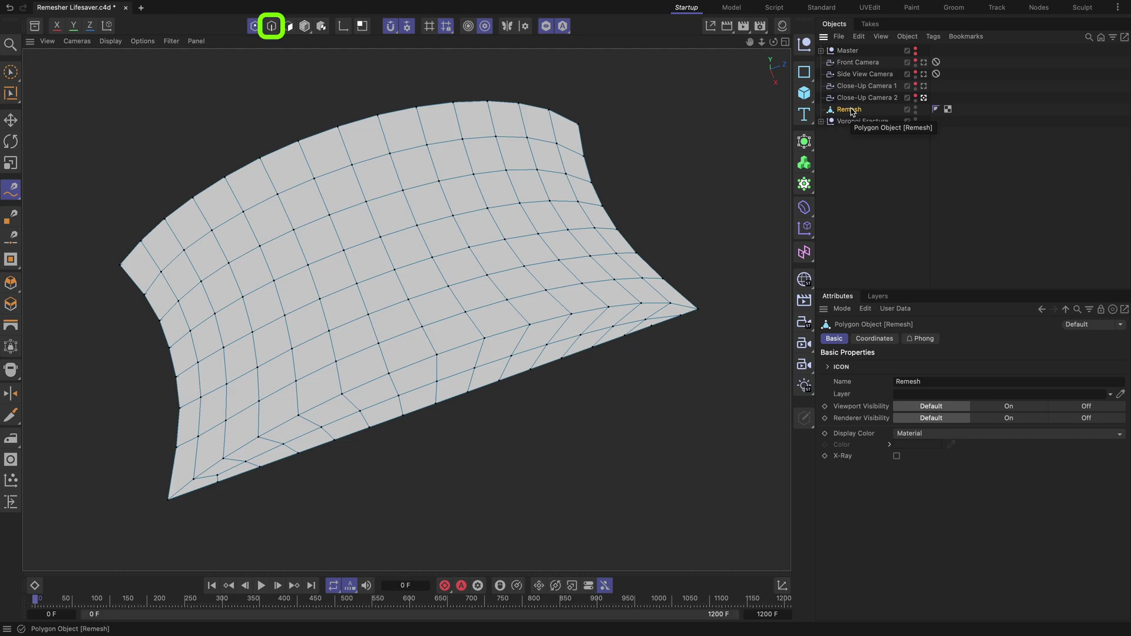
click(272, 29)
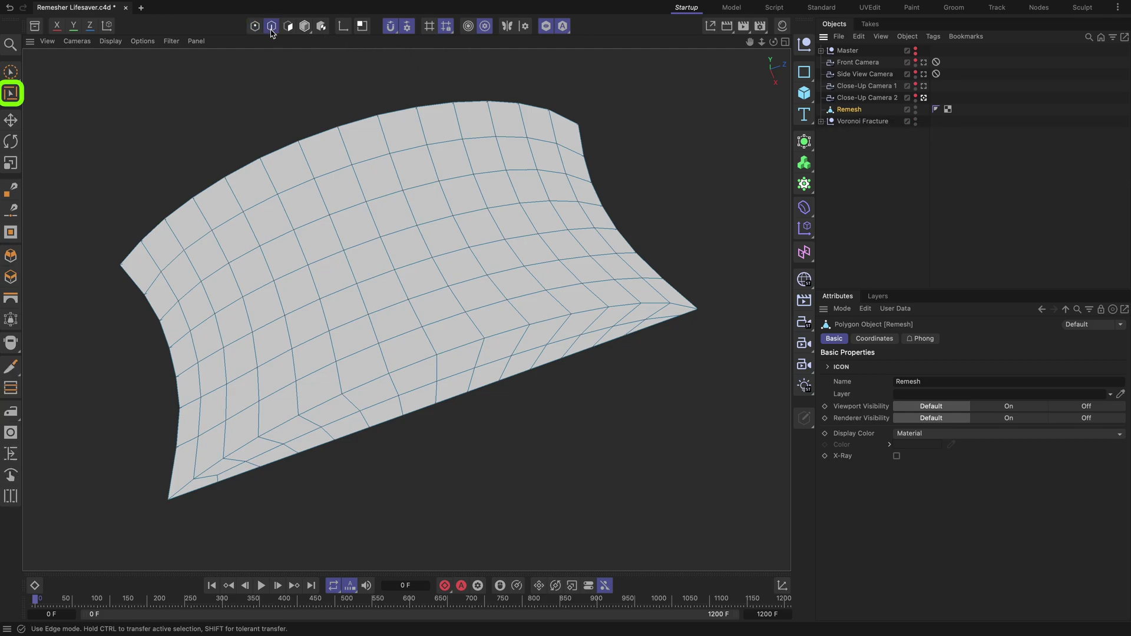
Loop-select the six lengthwise edge loops across the fragment's large face and distribute them evenly with Equal Spacing
click(11, 93)
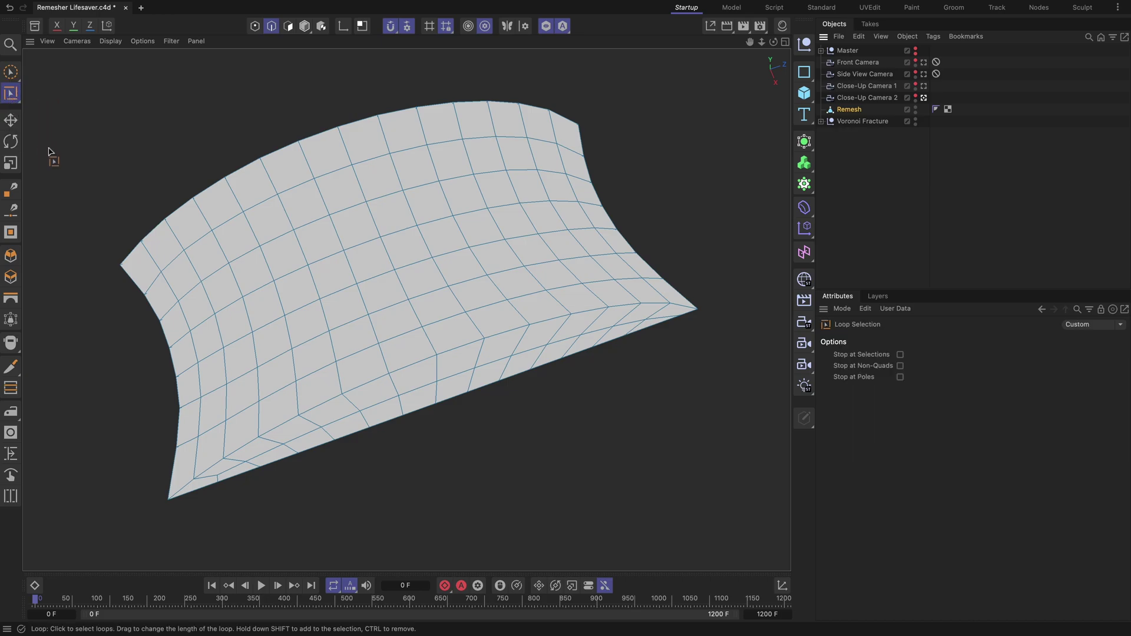
click(236, 218)
shift+click(253, 251)
shift+click(265, 284)
shift+click(268, 324)
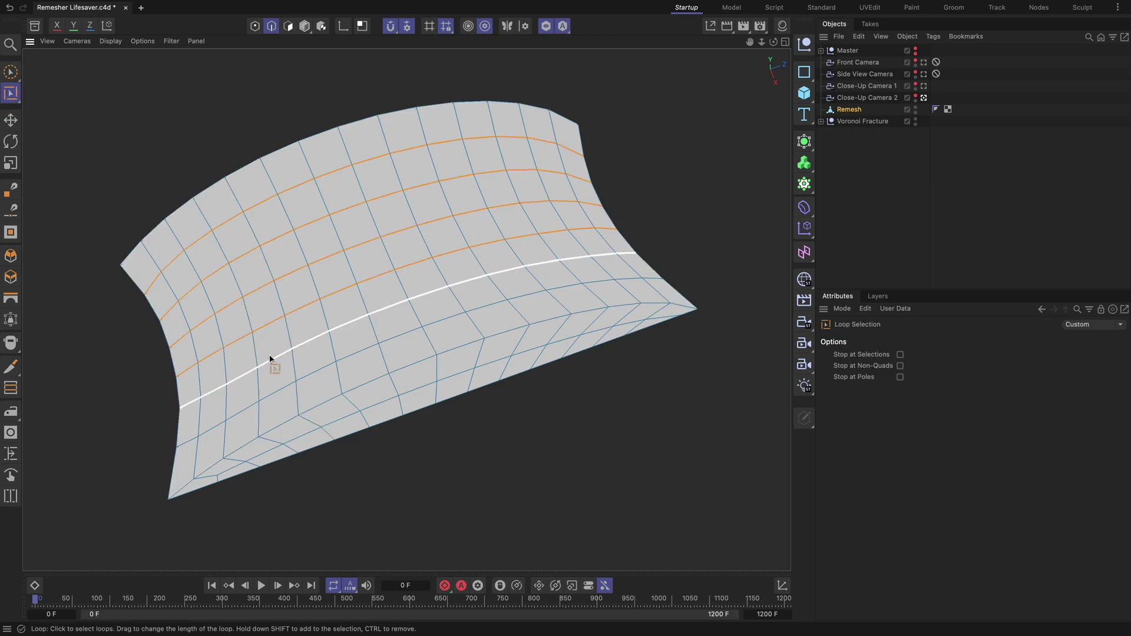
shift+click(271, 358)
right_click(269, 330)
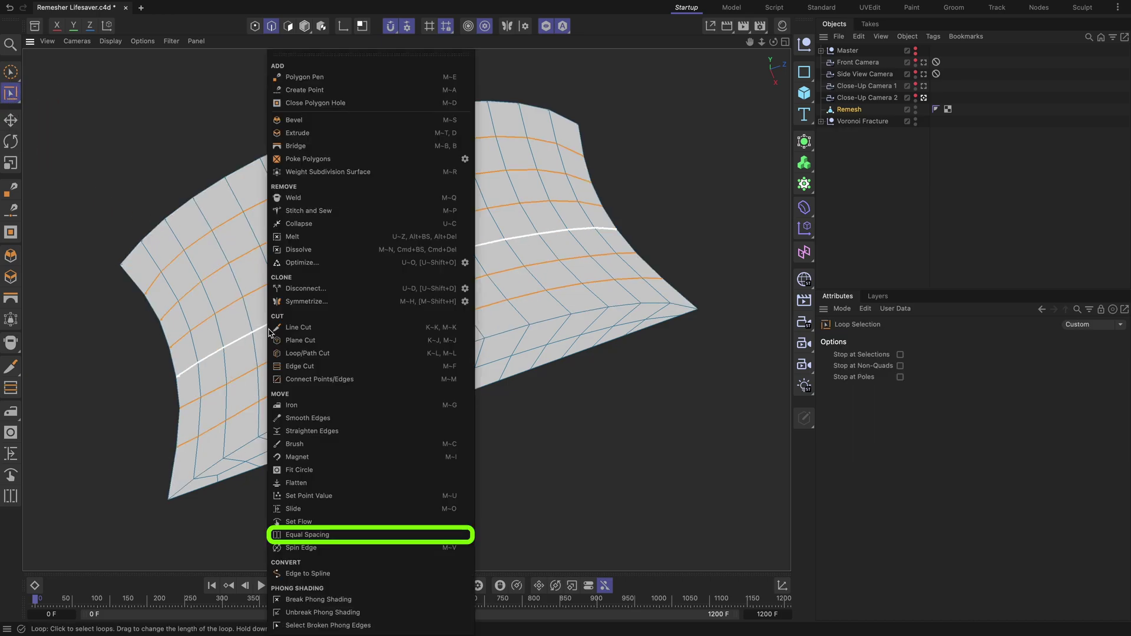
click(308, 536)
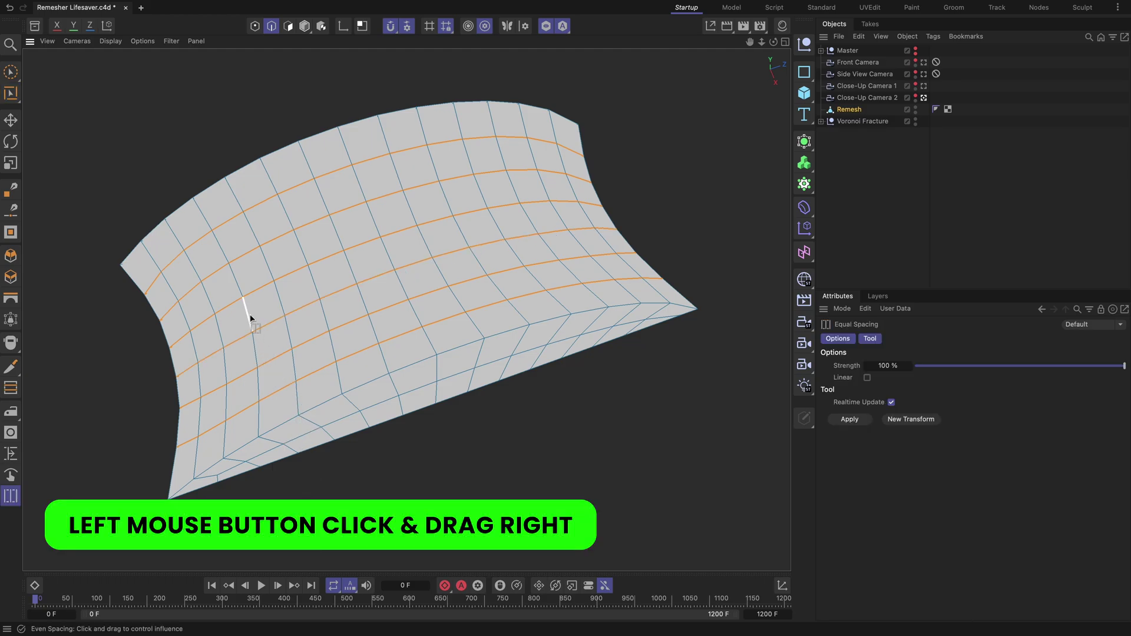
drag(247, 314, 306, 314)
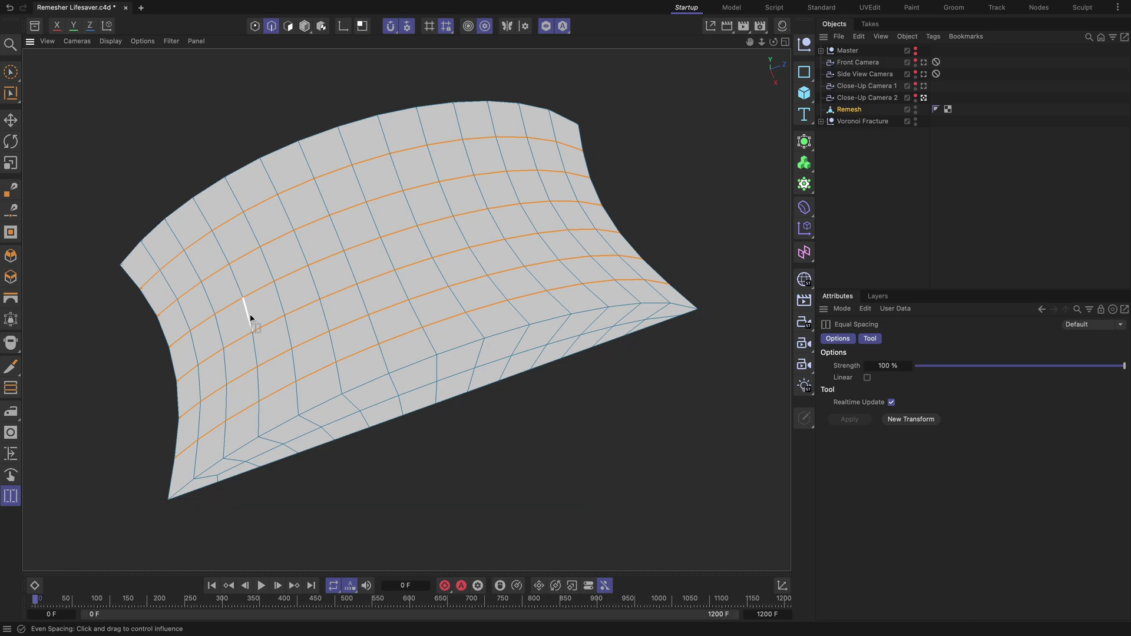
Clear the edge selection, loop-select all the crosswise edge loops and distribute them evenly with Equal Spacing
key(super+shift+a)
click(11, 93)
shift+drag(184, 317, 560, 176)
right_click(459, 247)
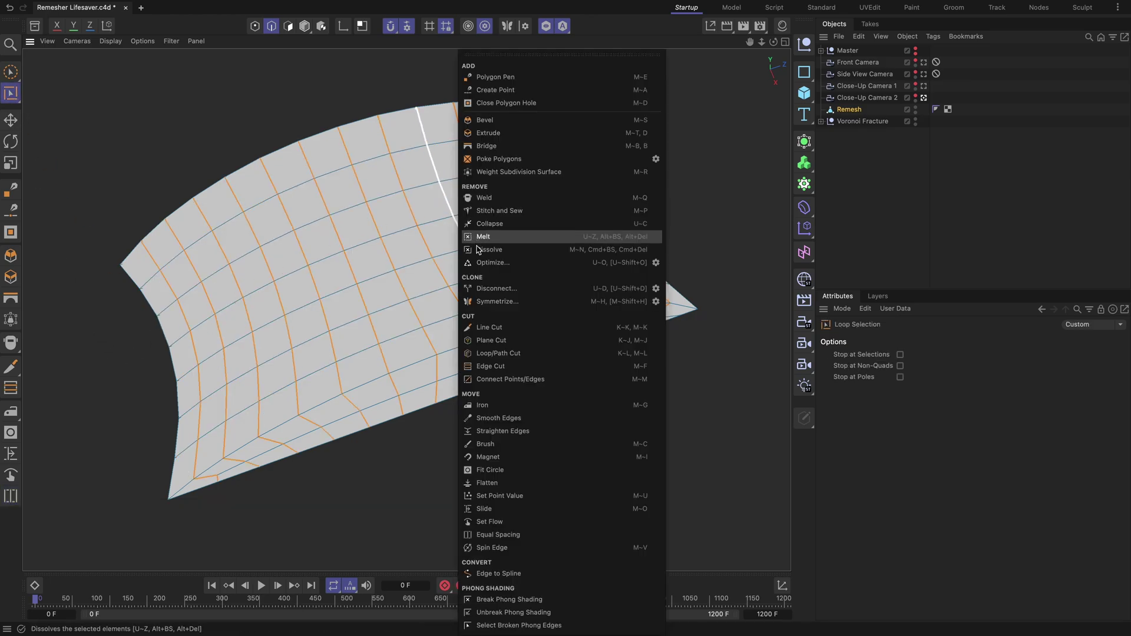
click(489, 534)
drag(489, 534, 530, 534)
Return to model mode, add a Bevel deformer under the Remesh object and adjust its subdivision
key(e)
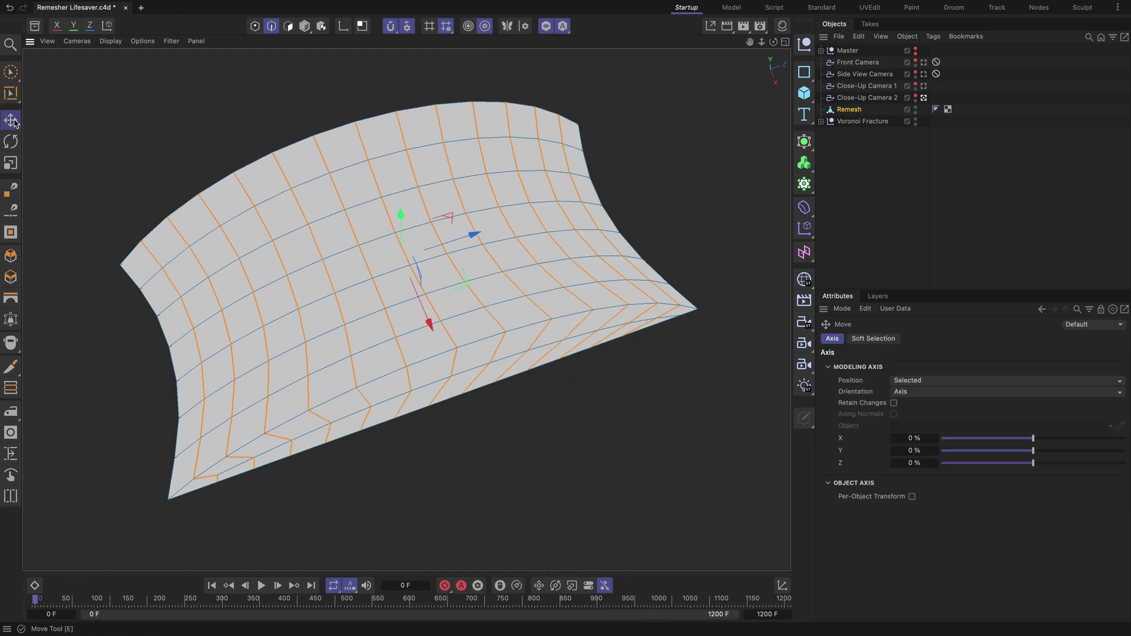
click(304, 26)
click(804, 207)
shift+click(848, 569)
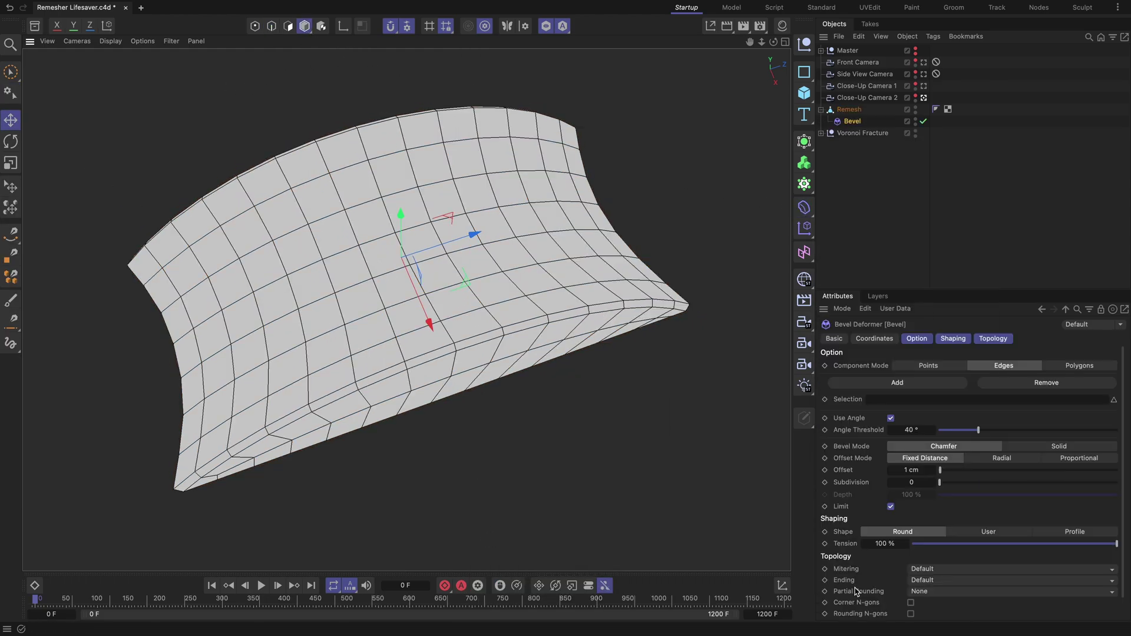
mouse_move(943, 483)
mouse_down()
mouse_move(964, 484)
mouse_move(940, 471)
mouse_up()
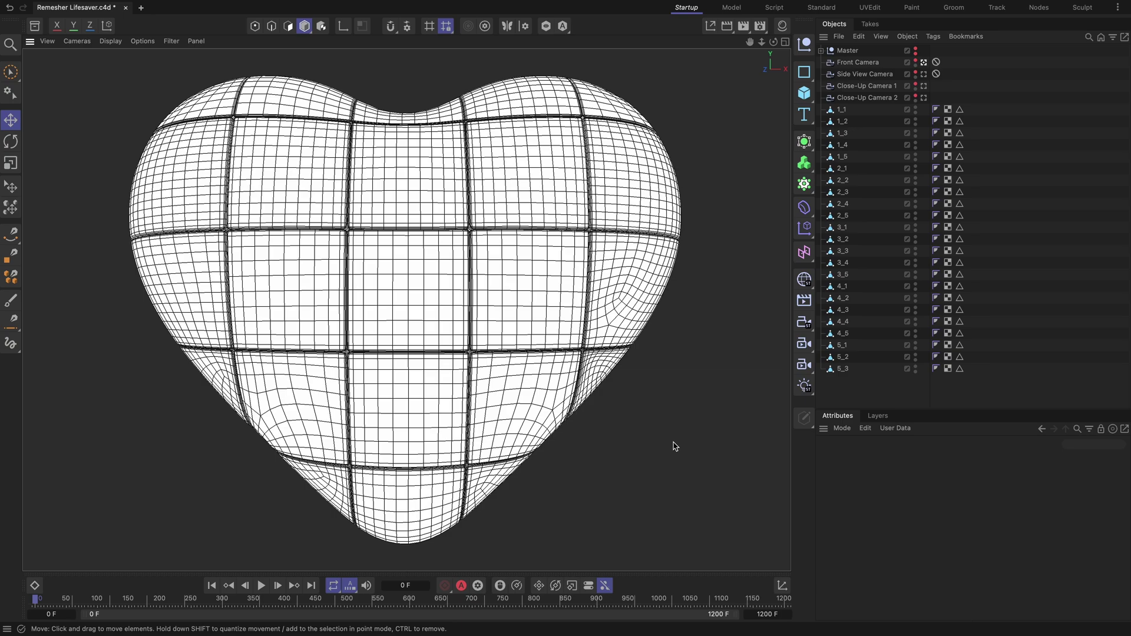
Switch to the Side View Camera and step through the heart pieces 1_1 to 5_3 to check where each one sits
click(923, 74)
click(844, 110)
click(843, 121)
click(843, 134)
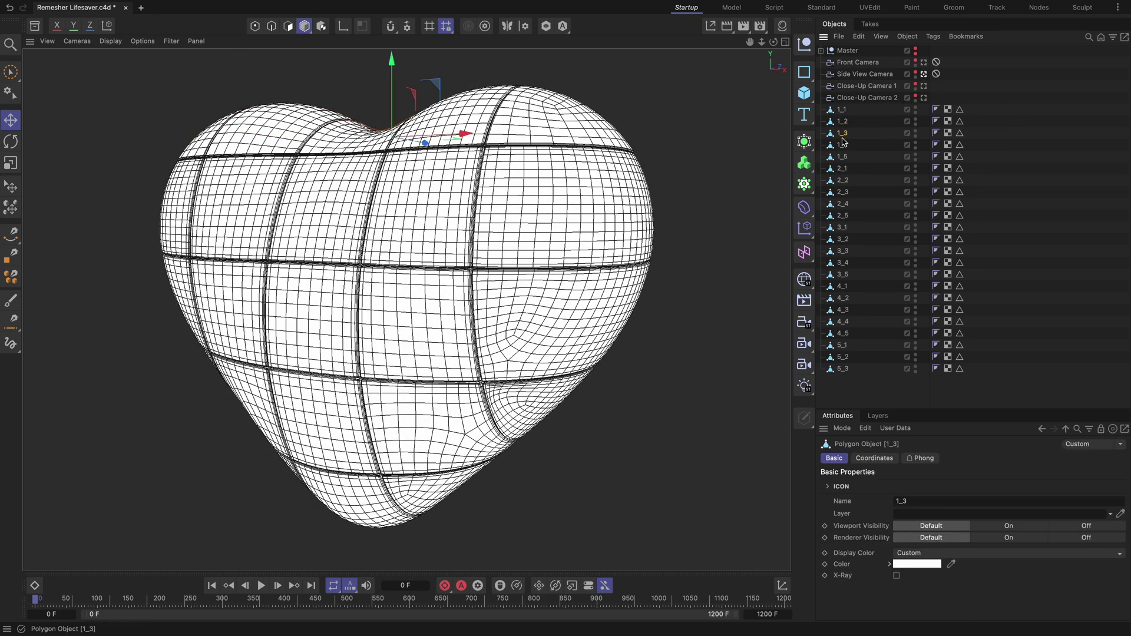
click(842, 145)
click(842, 157)
key(Down)
key(Down)
key(Down)
key(Down)
key(Down)
key(Down)
key(Down)
key(Down)
key(Down)
key(Down)
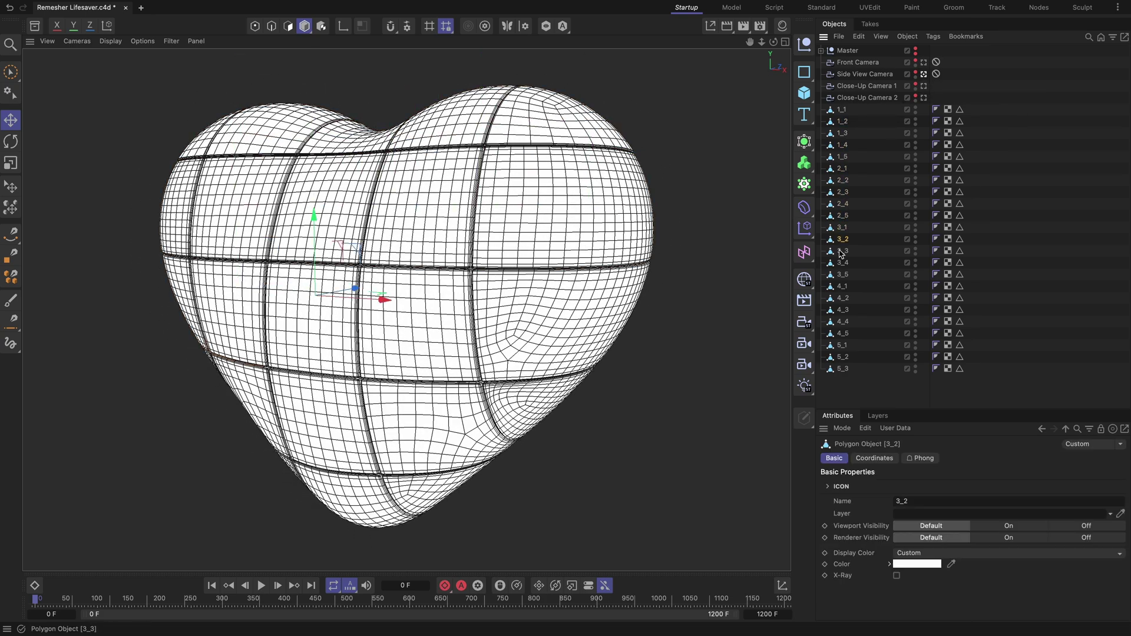
key(Down)
key(Down)
key(Down)
key(Down)
key(Down)
key(Down)
key(Down)
key(Down)
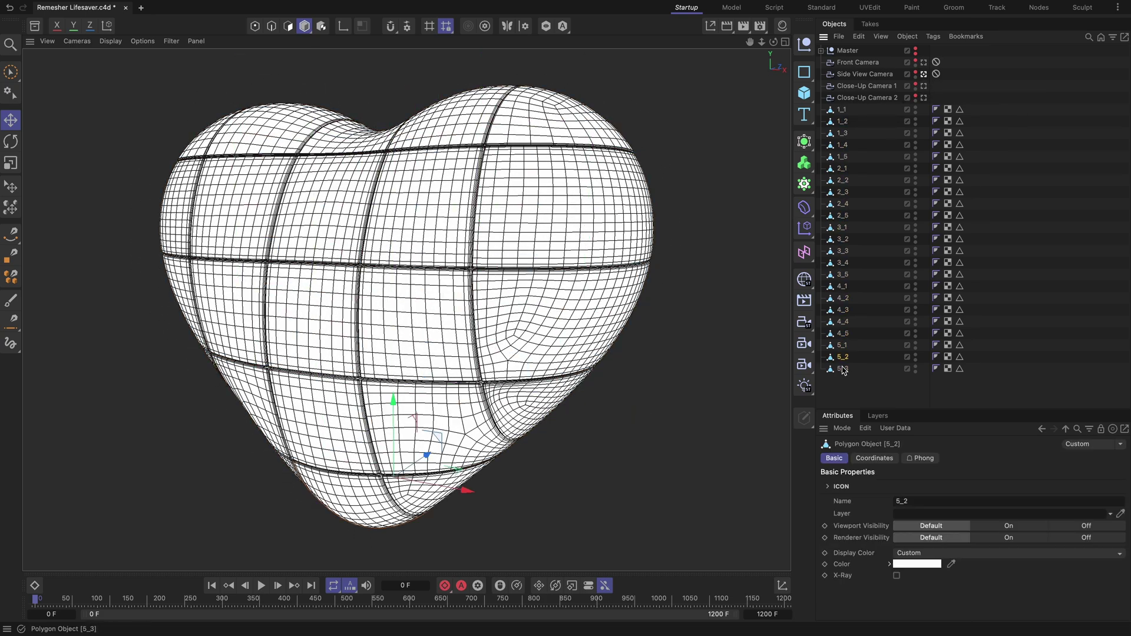
Select all heart pieces from 1_1 to 5_3 and group them under a new Fracture object
shift+click(842, 110)
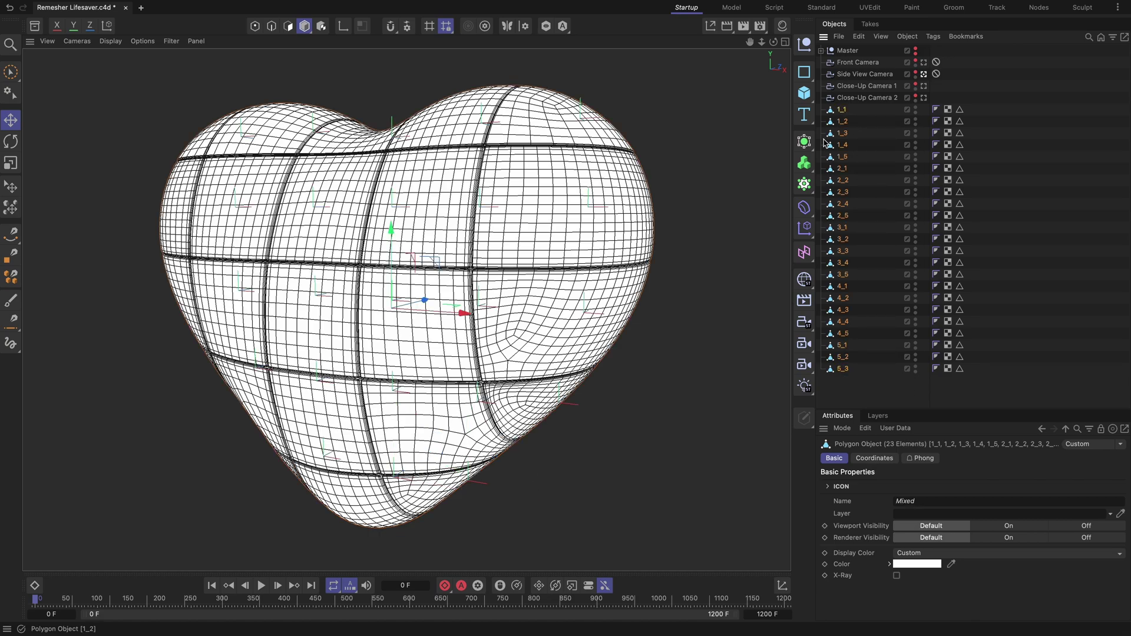
click(809, 184)
alt+click(854, 245)
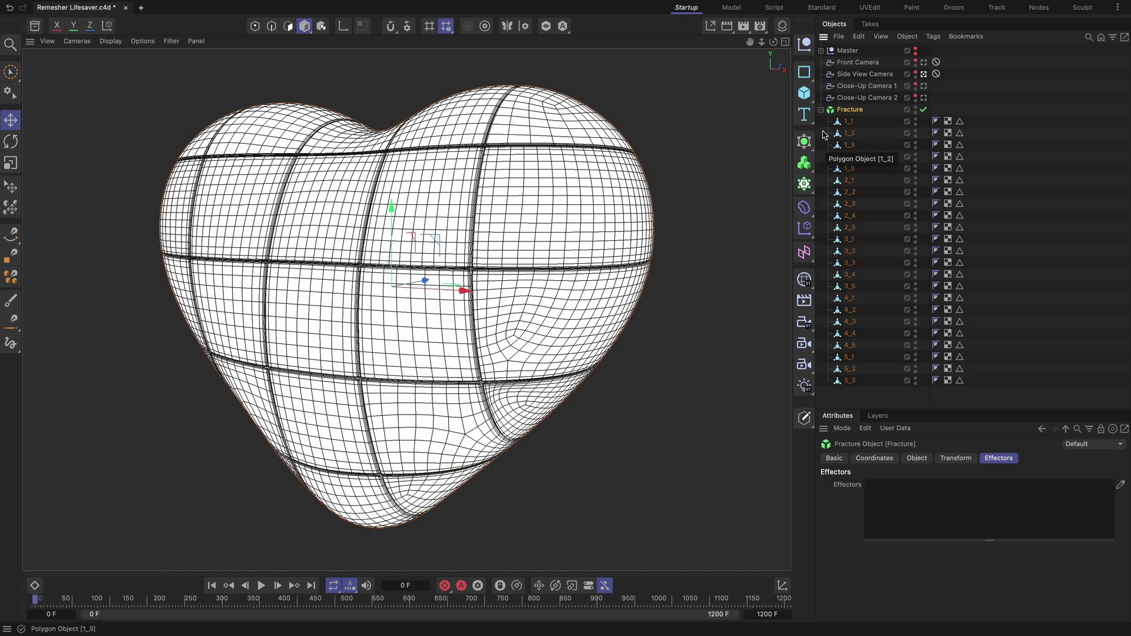
Add a Plain effector to the Fracture object and set its position offset to 0 cm in Y and 120 cm in Z
click(394, 7)
mouse_move(442, 36)
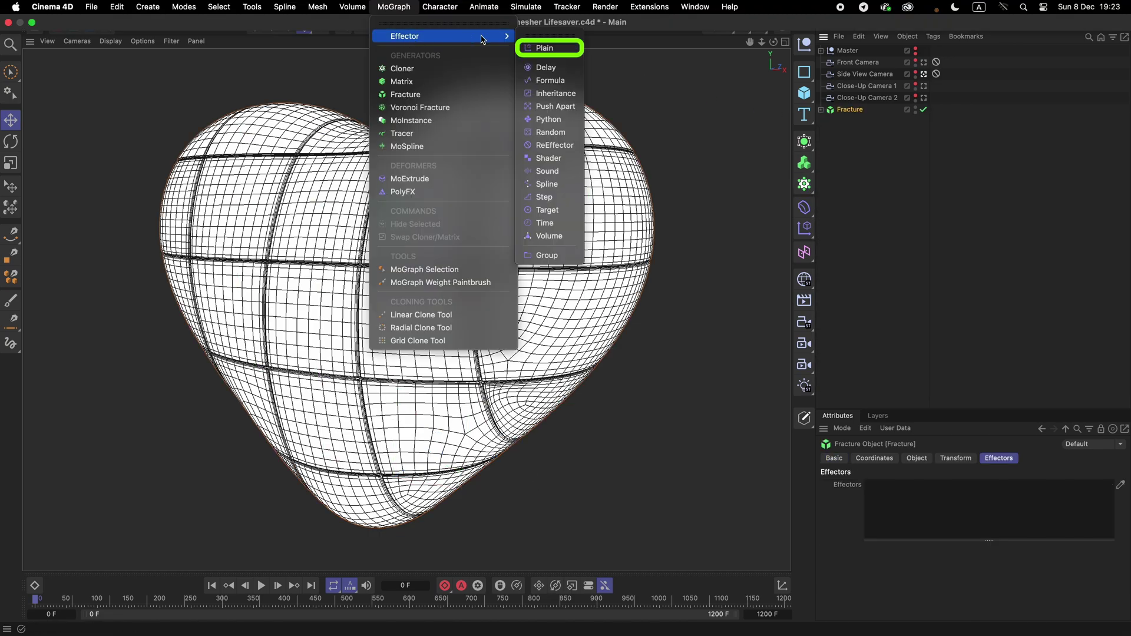
click(543, 47)
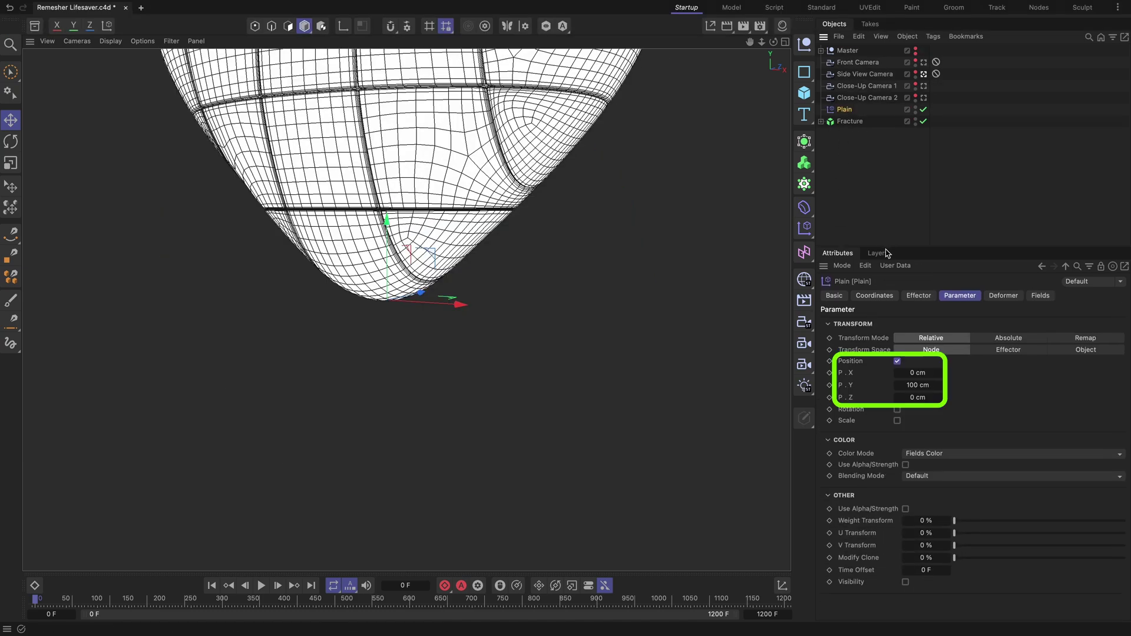
key(Return)
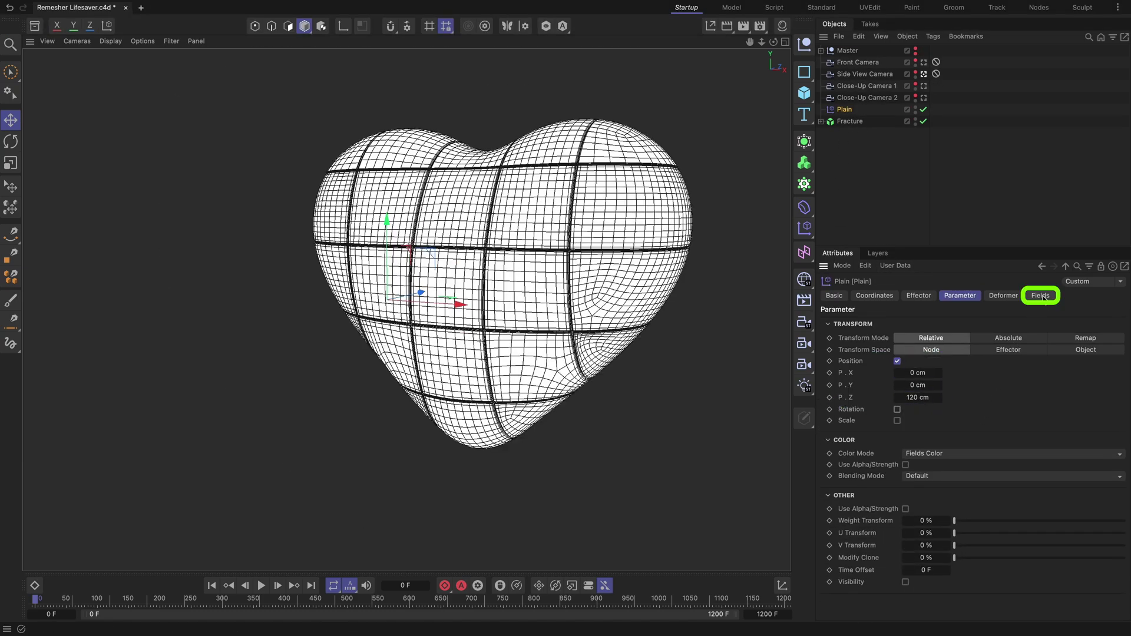
Add a Random Field to the Plain effector with a 0.1% scale and 80% animation speed, and play the animation
click(1040, 295)
drag(851, 411, 861, 531)
text(0.1)
key(Tab)
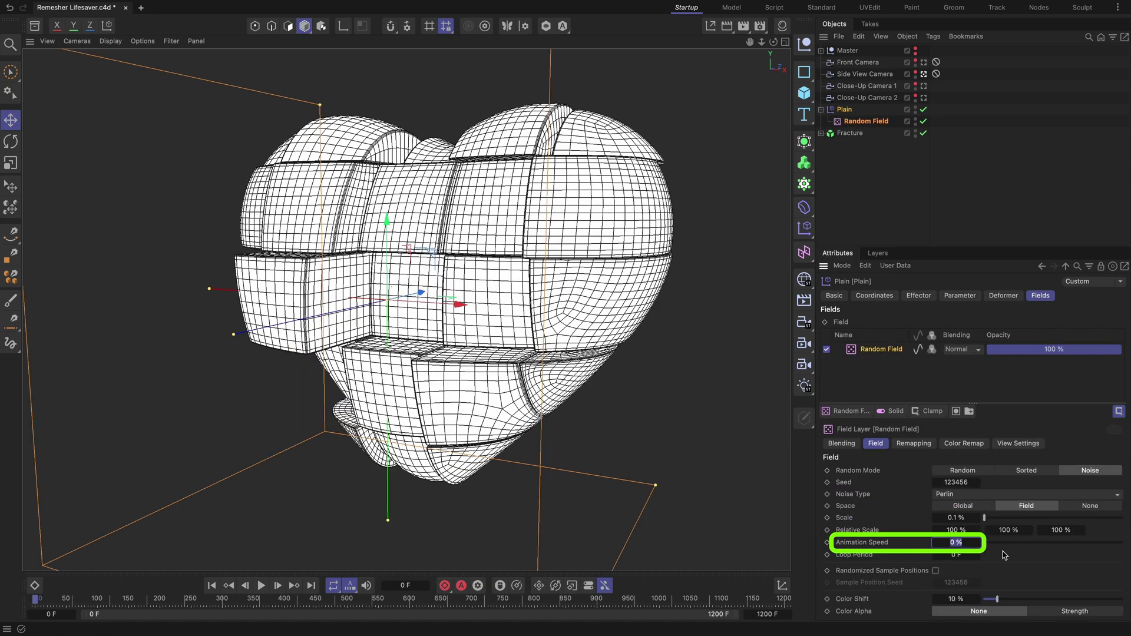
key(Tab)
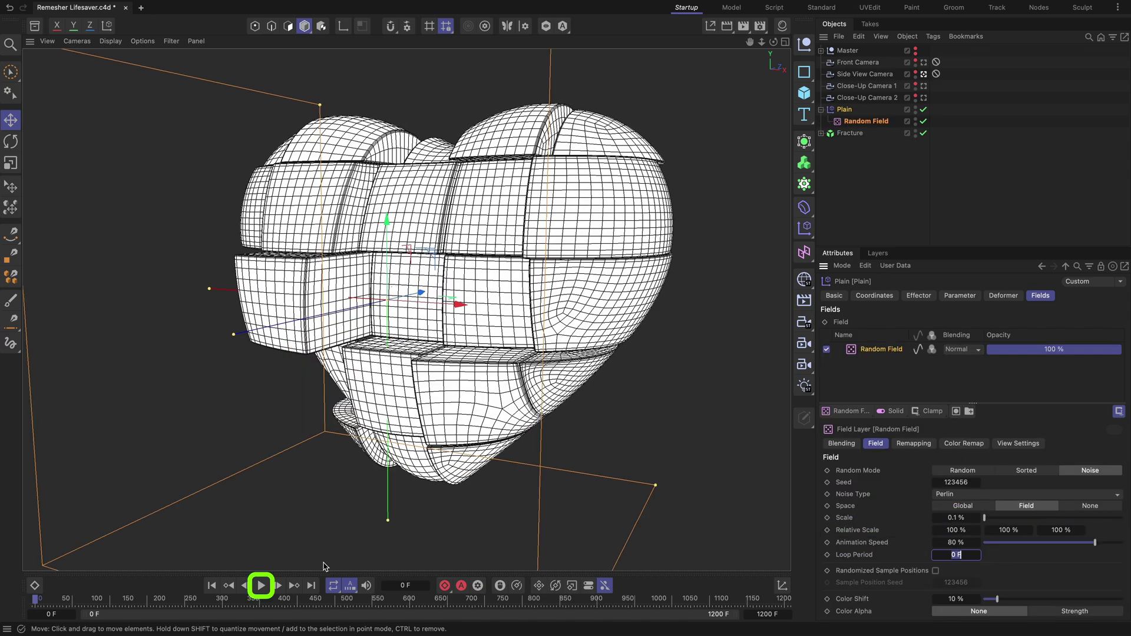
click(261, 585)
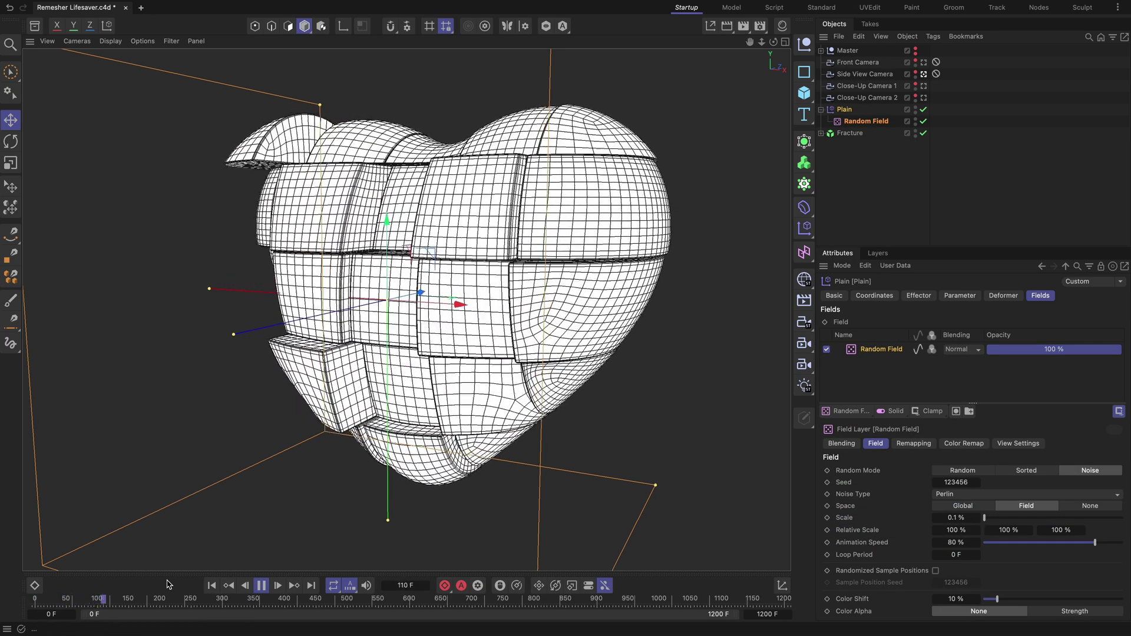